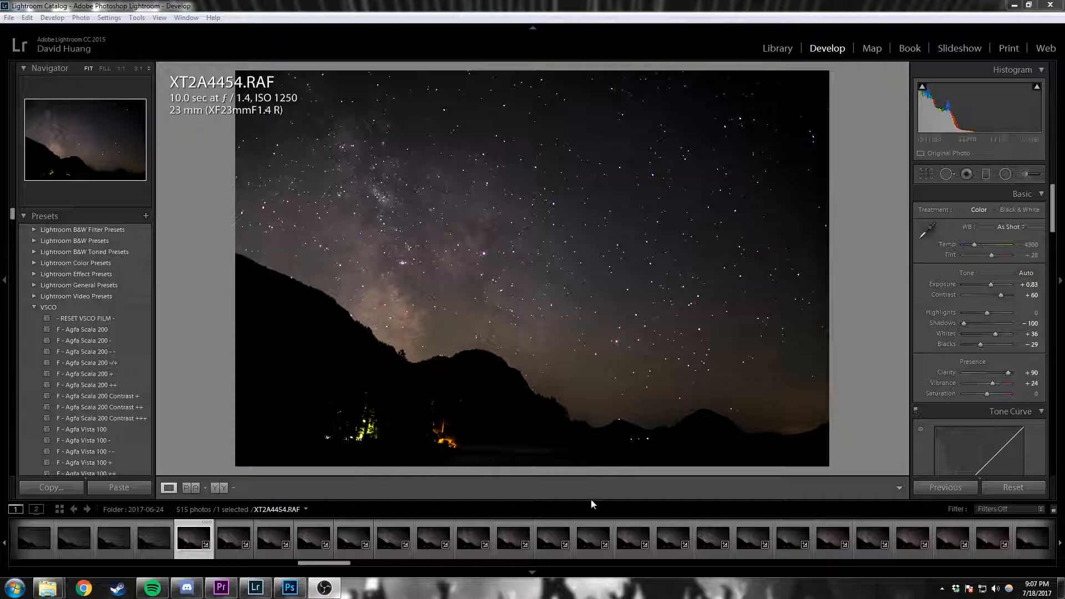
Step: Review the file format, quality and image sizing settings for exporting the selected night-sky photo, and close them without exporting
left_click_drag(337, 565, 332, 566)
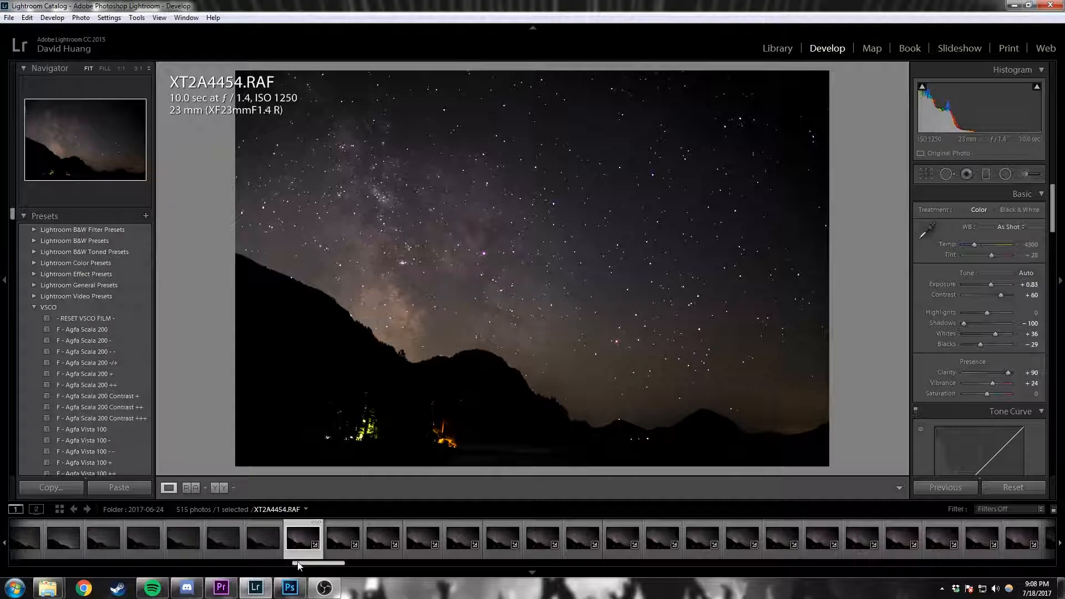
left_click_drag(305, 564, 317, 564)
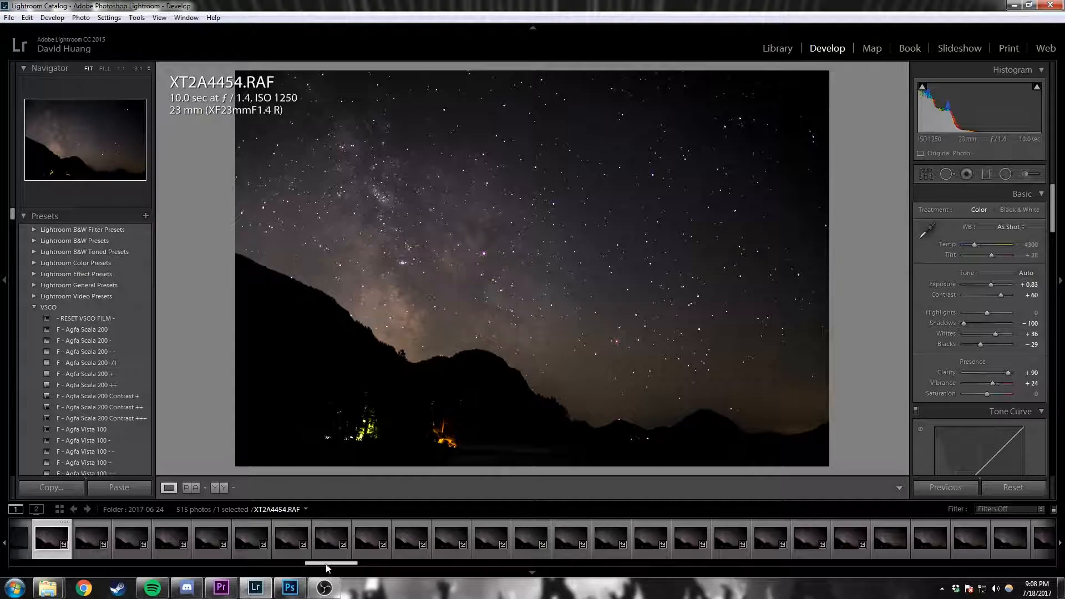
left_click_drag(328, 567, 325, 567)
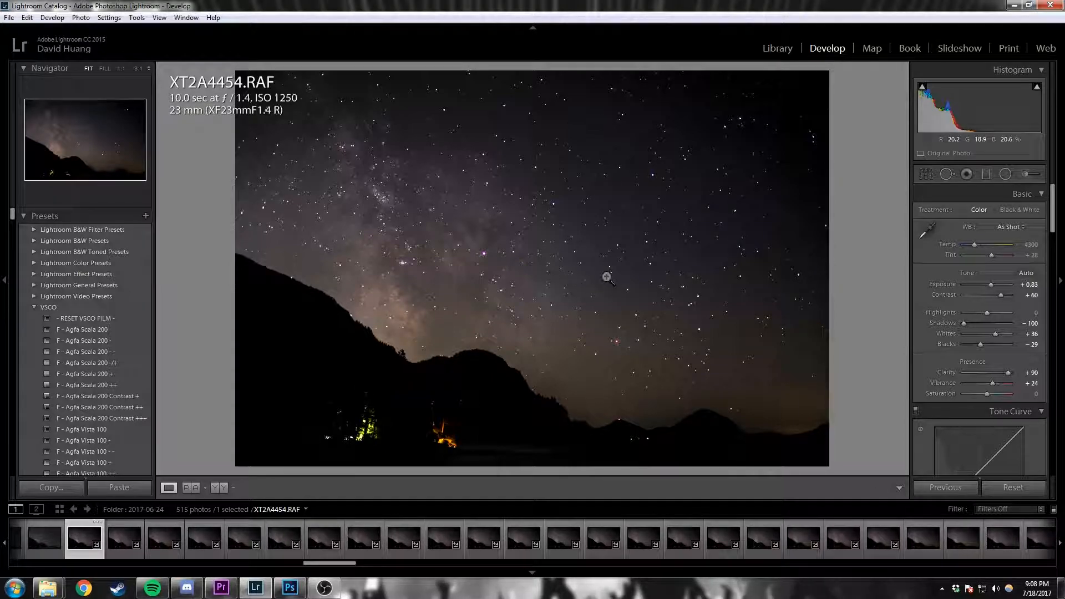
key("ctrl+shift+e")
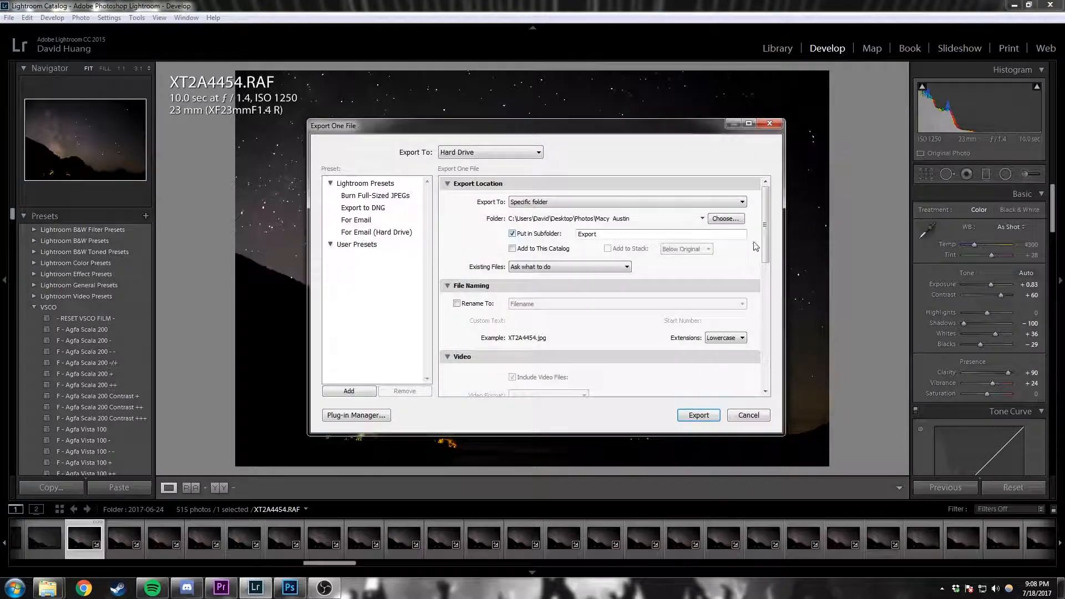
left_click_drag(764, 224, 764, 302)
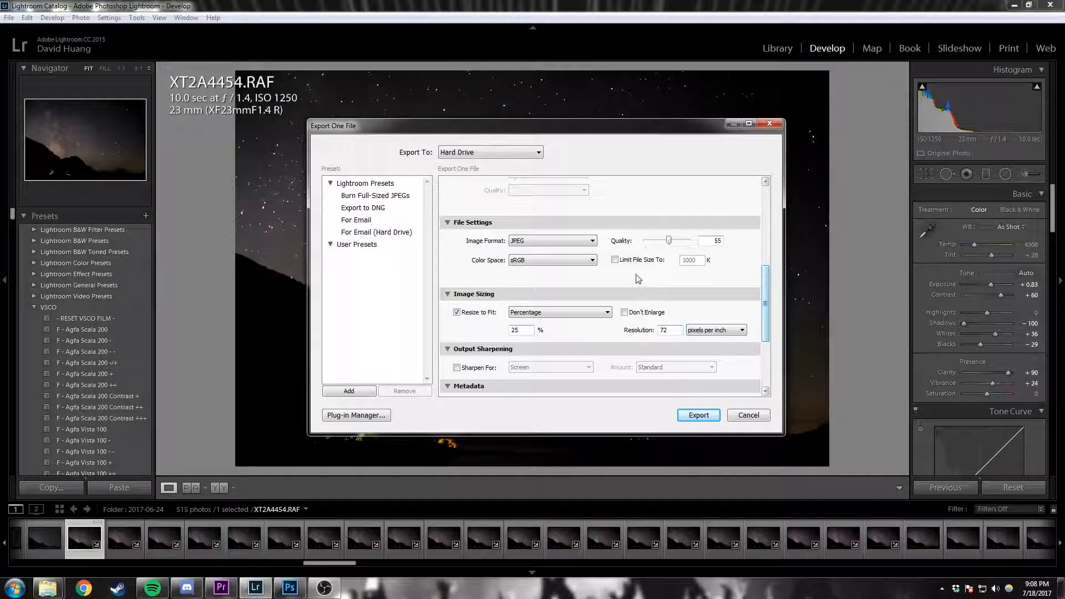
left_click_drag(603, 123, 582, 115)
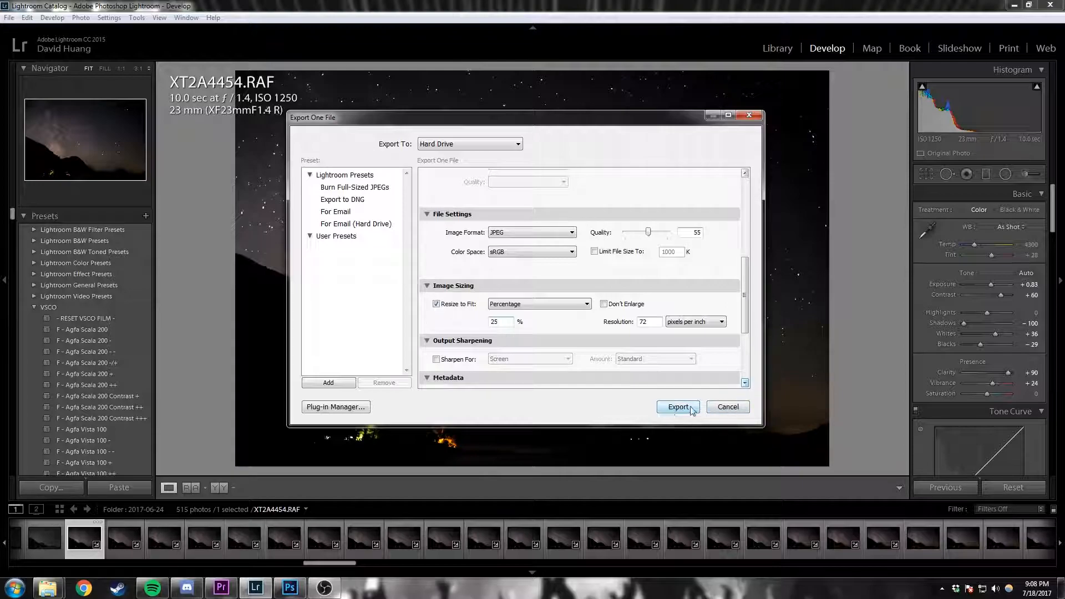
left_click(728, 407)
Step: Switch to Photoshop, dismiss the open-file dialog and start the Load Files into Stack script
mouse_move(334, 563)
left_mouse_down()
mouse_move(1001, 566)
mouse_move(331, 559)
left_mouse_up()
left_click(289, 588)
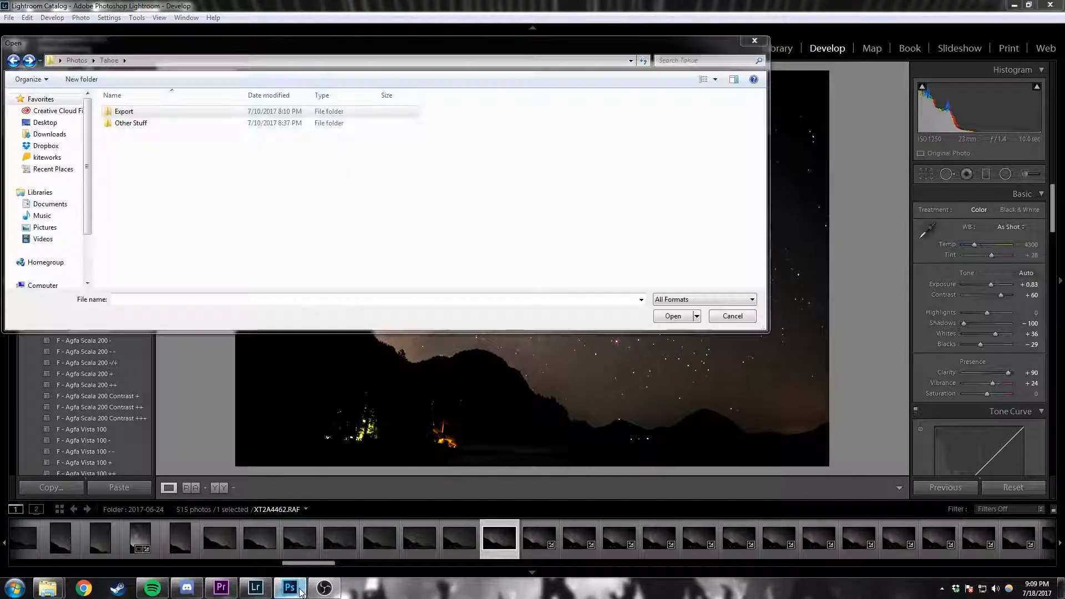
key("Escape")
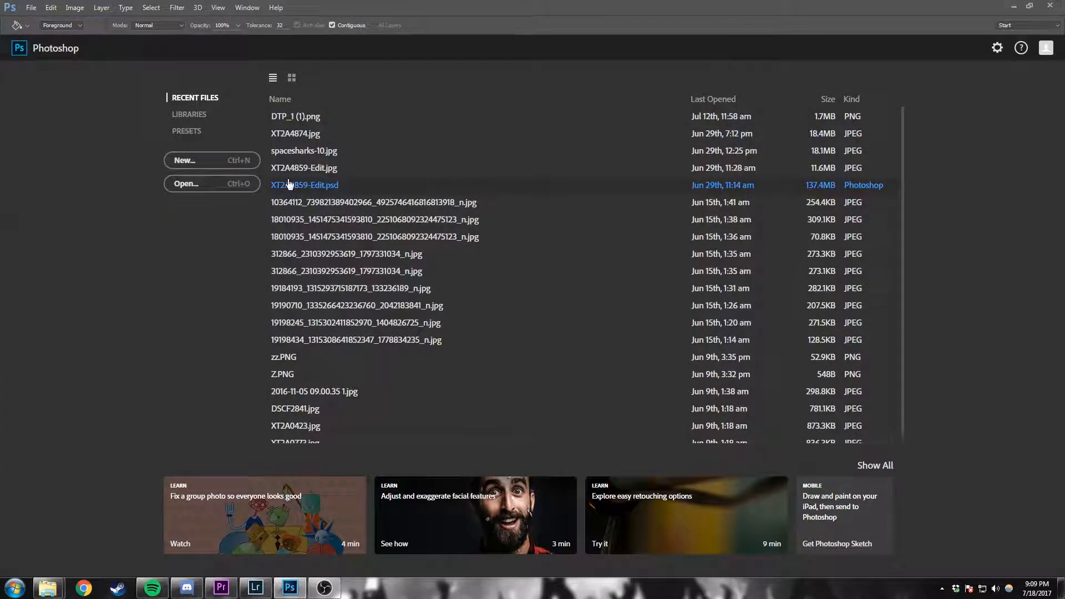
left_click(29, 8)
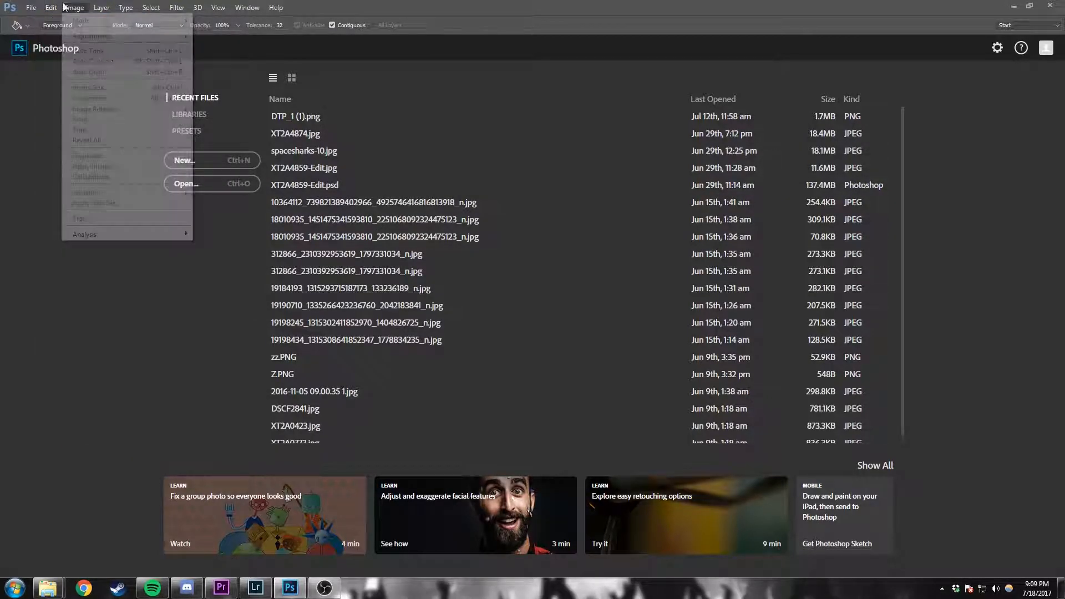
mouse_move(52, 8)
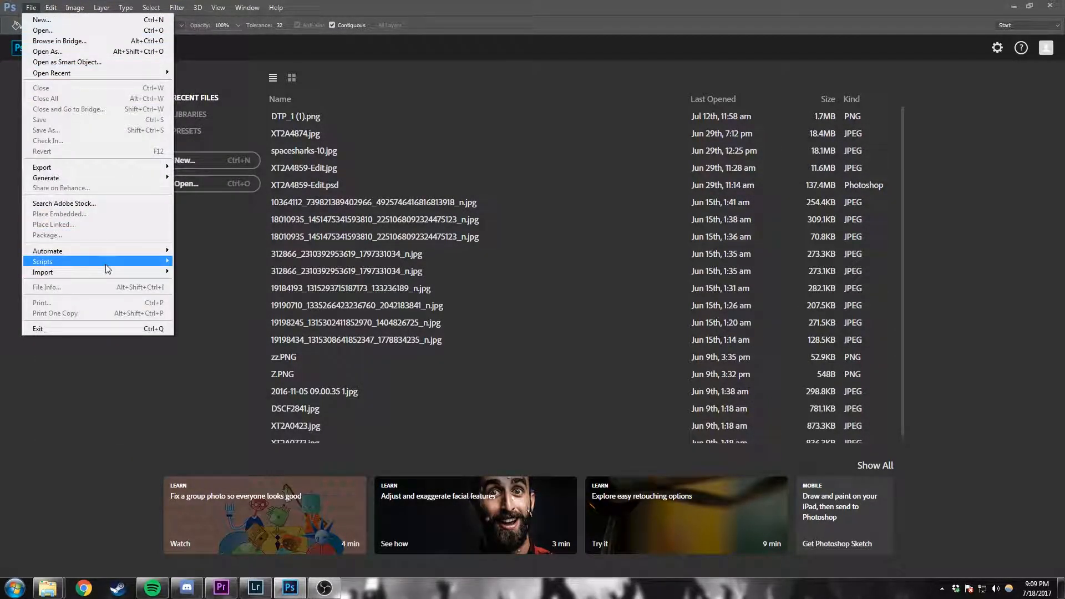
mouse_move(166, 264)
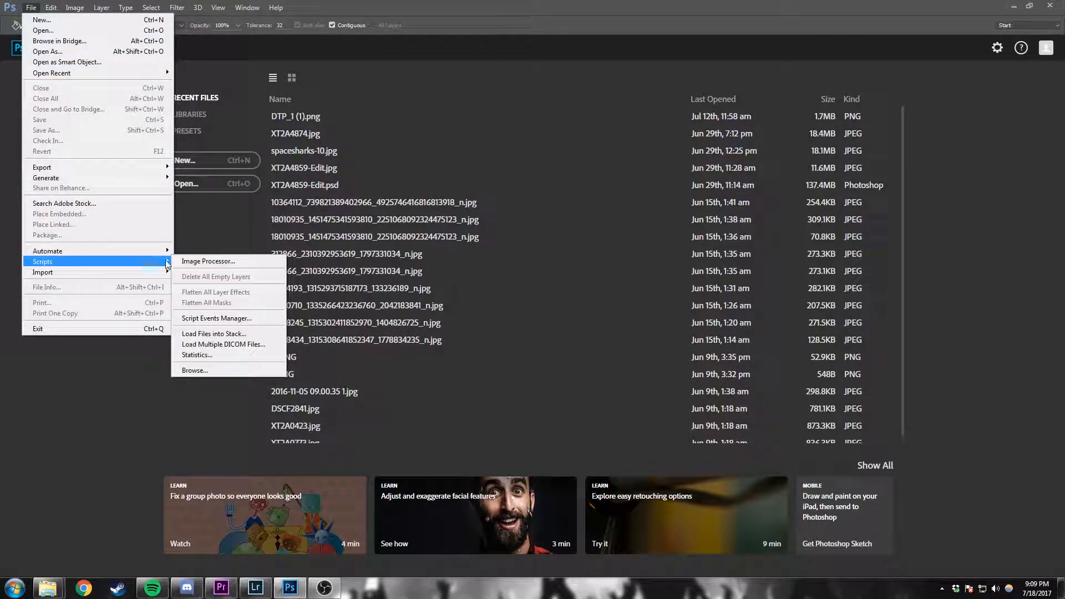
left_click(222, 334)
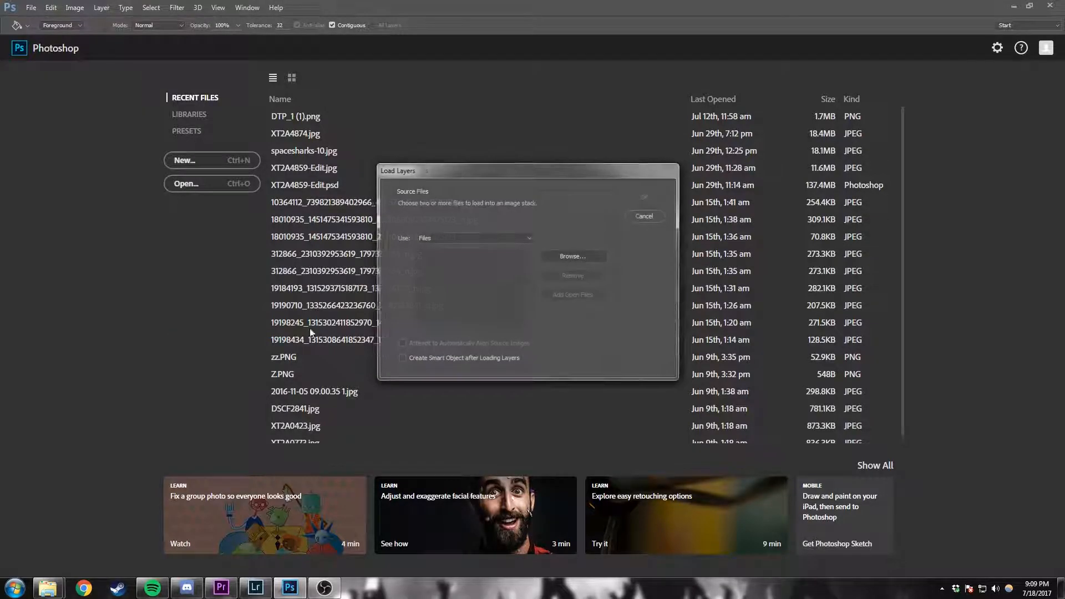
Step: Load images XT2A4943 through XT2A4961 from the Tahoe Export folder as layers of one document
left_click(574, 258)
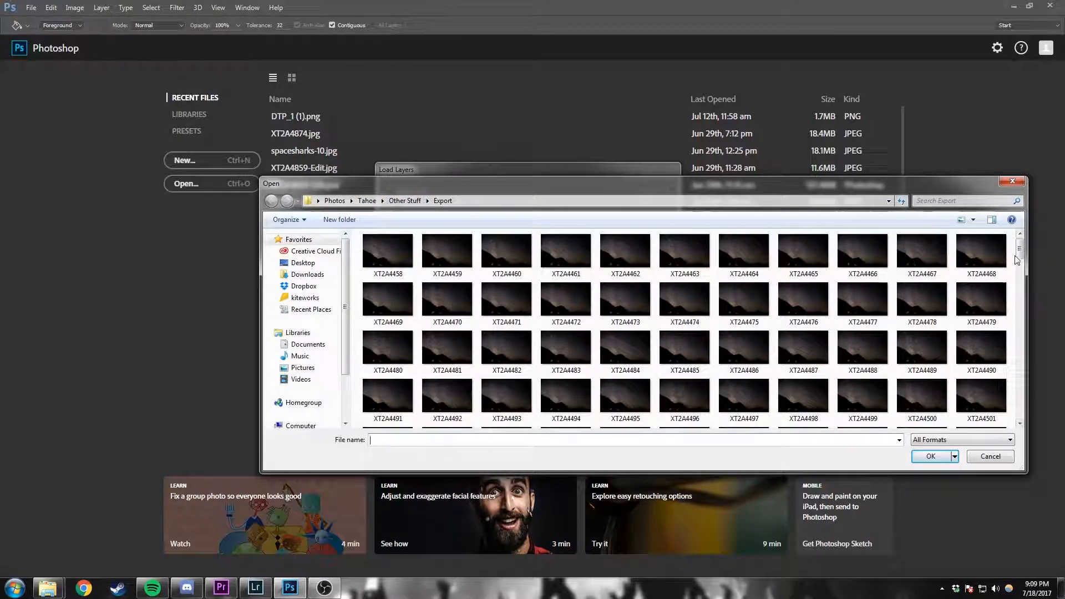
scroll(1019, 341, "down", 4)
scroll(1019, 341, "up", 4)
left_click(405, 200)
left_click(367, 201)
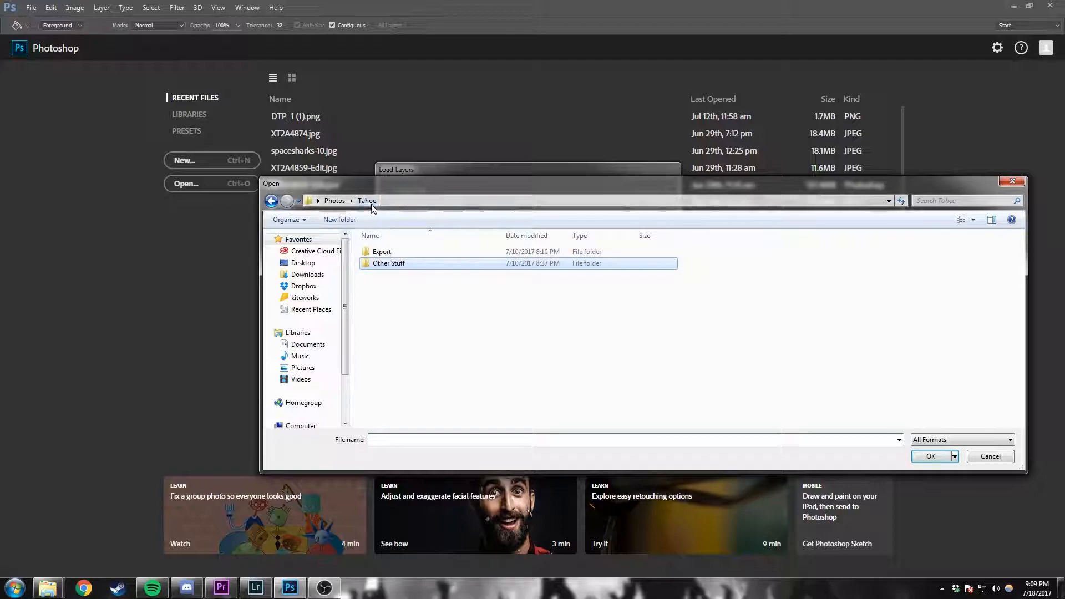
double_click(420, 253)
left_click(391, 252)
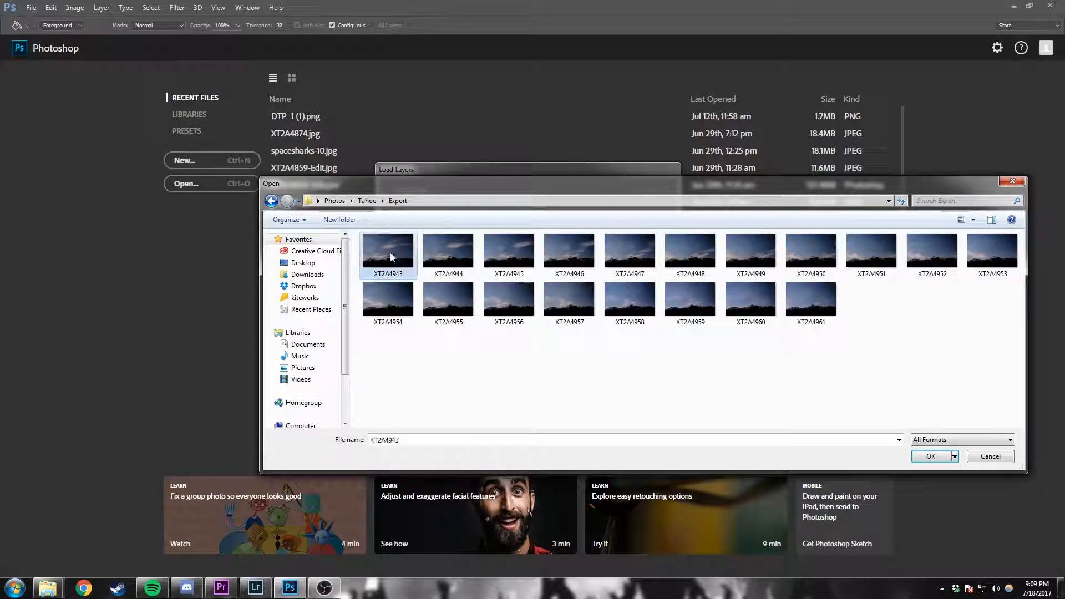
left_click(828, 297, "shift")
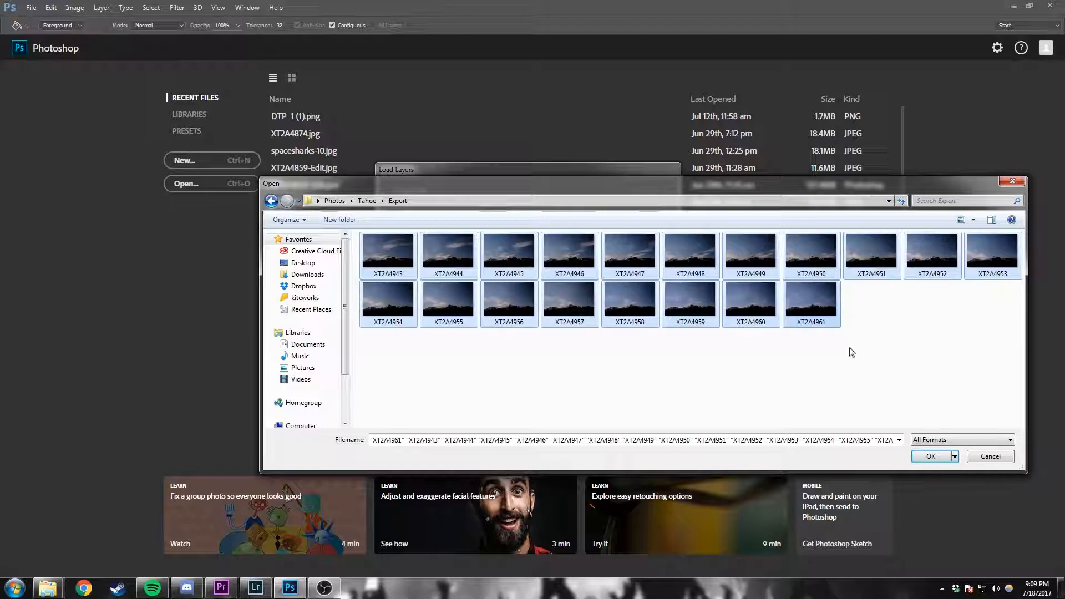
left_click(932, 455)
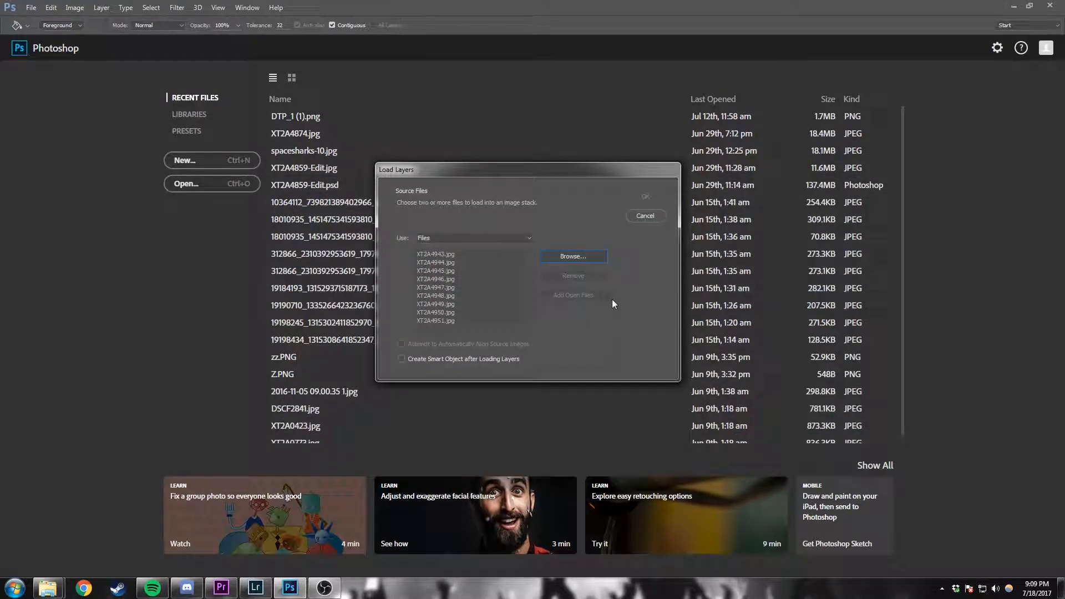
mouse_move(531, 270)
left_mouse_down()
mouse_move(529, 293)
mouse_move(529, 252)
left_mouse_up()
left_click(646, 197)
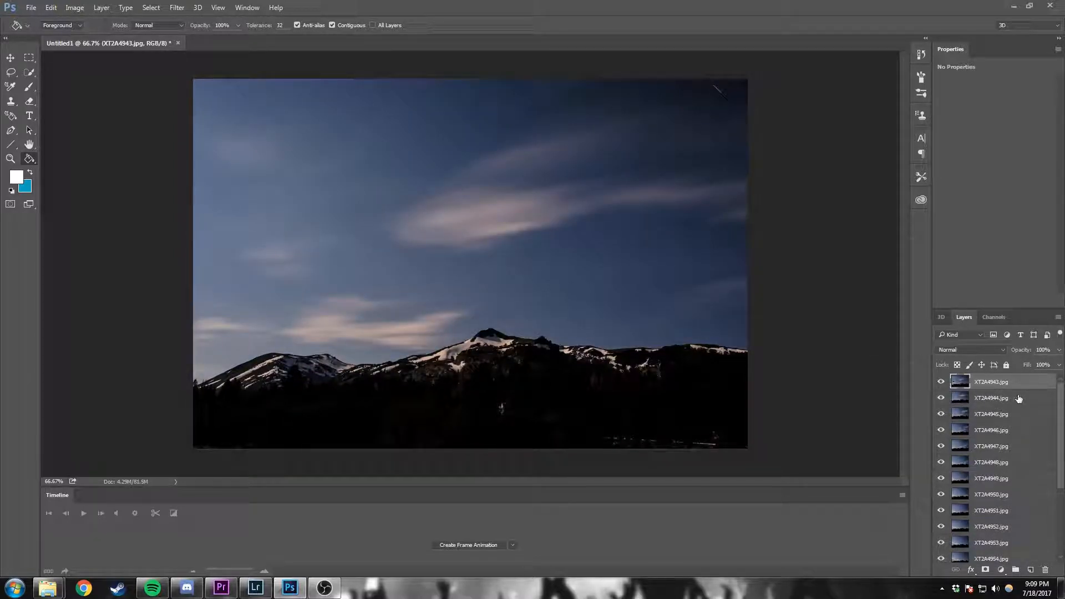
Step: Select all the loaded image layers and reverse their stacking order
left_click(1020, 399)
left_click(1019, 388)
scroll(1022, 416, "down", 3)
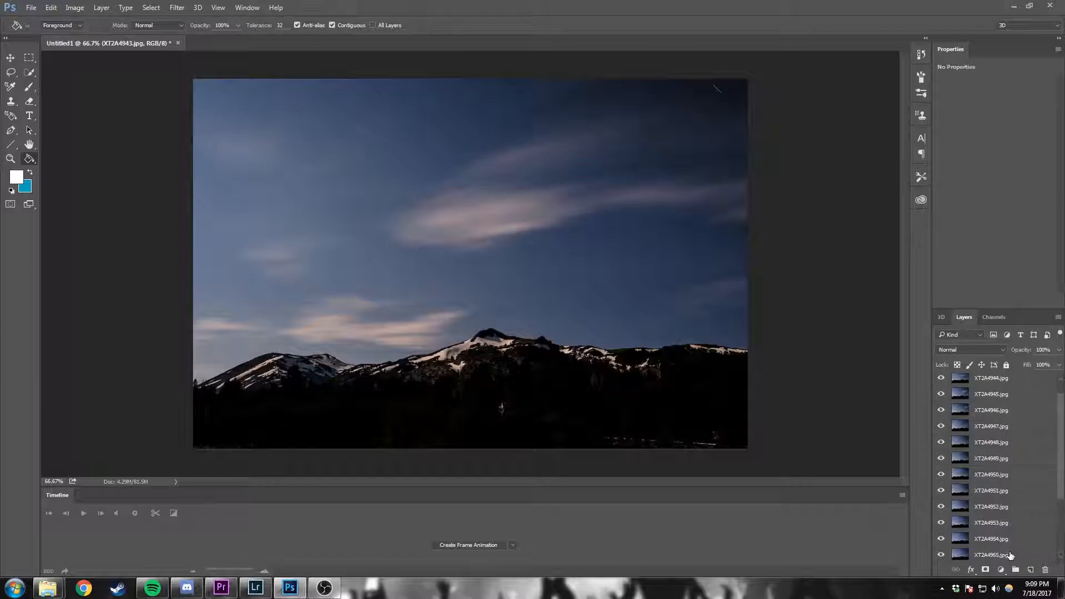
scroll(1015, 555, "up", 3)
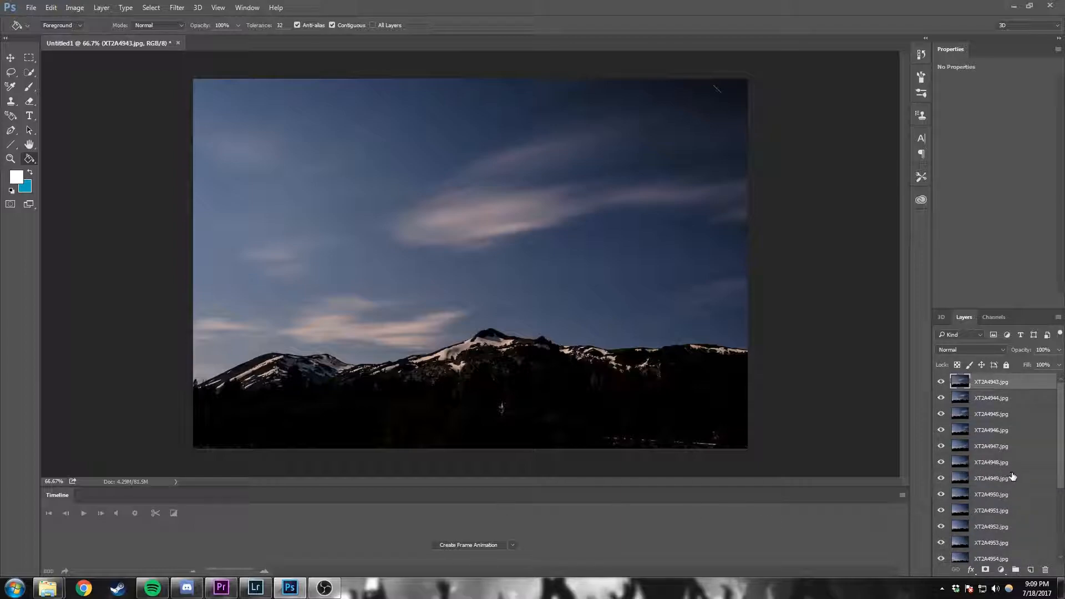
scroll(1014, 499, "down", 3)
left_click(1018, 549, "shift")
scroll(1023, 508, "up", 3)
scroll(1023, 527, "down", 3)
scroll(1024, 555, "up", 2)
left_click(101, 8)
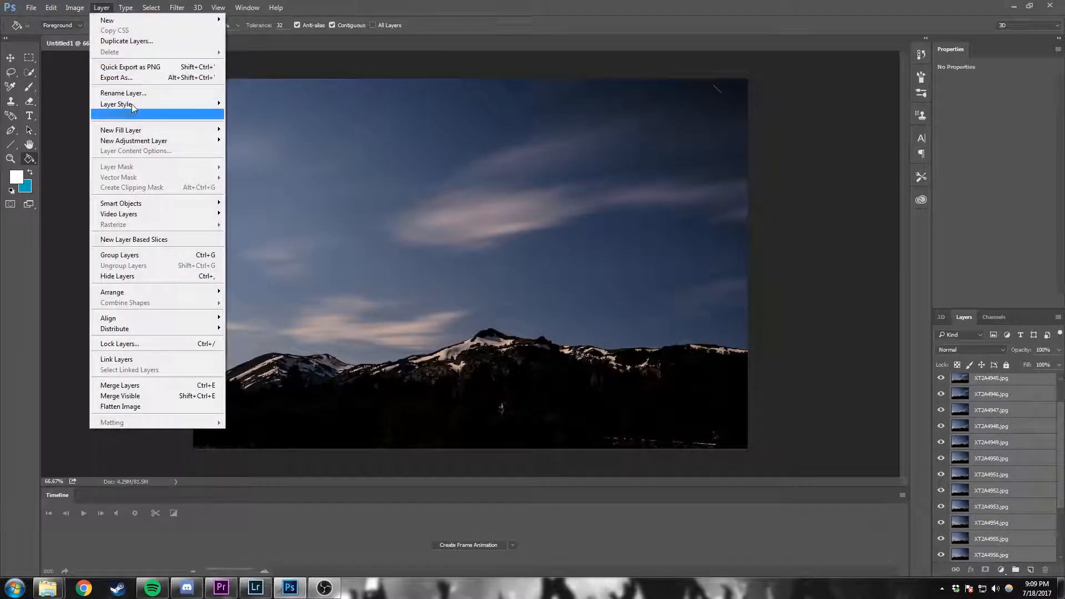
mouse_move(166, 298)
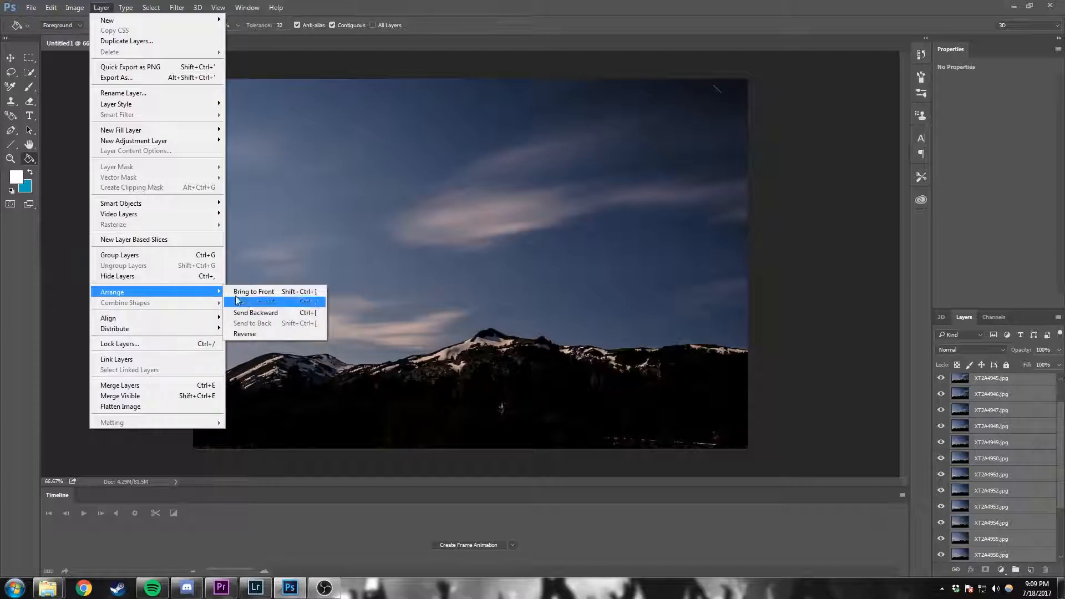
left_click(264, 338)
scroll(945, 426, "up", 1)
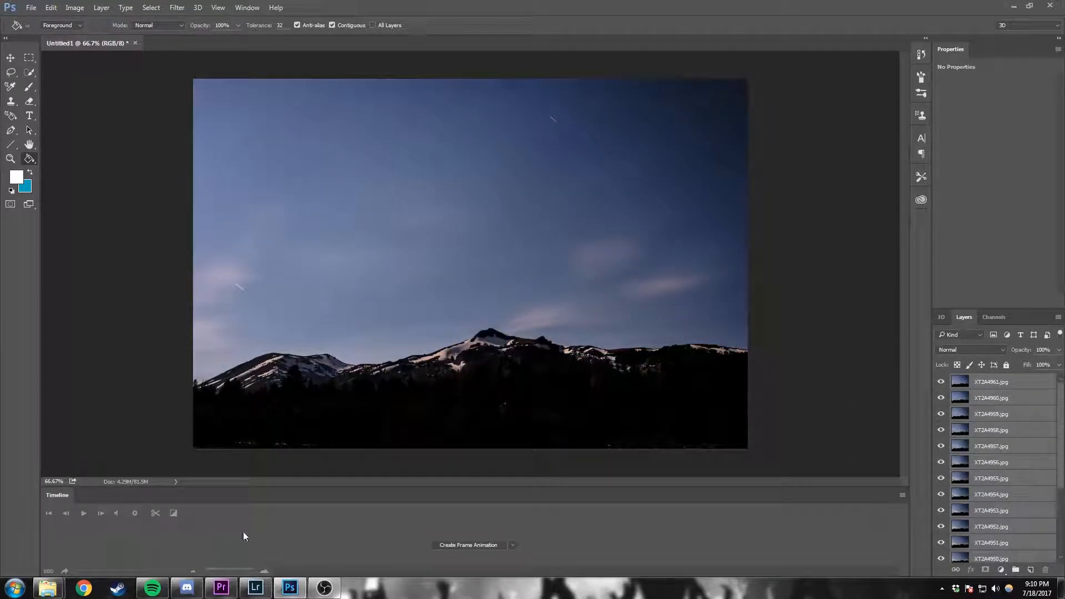
Step: Create a frame animation in the Timeline and make its frames from the layers
left_click(246, 7)
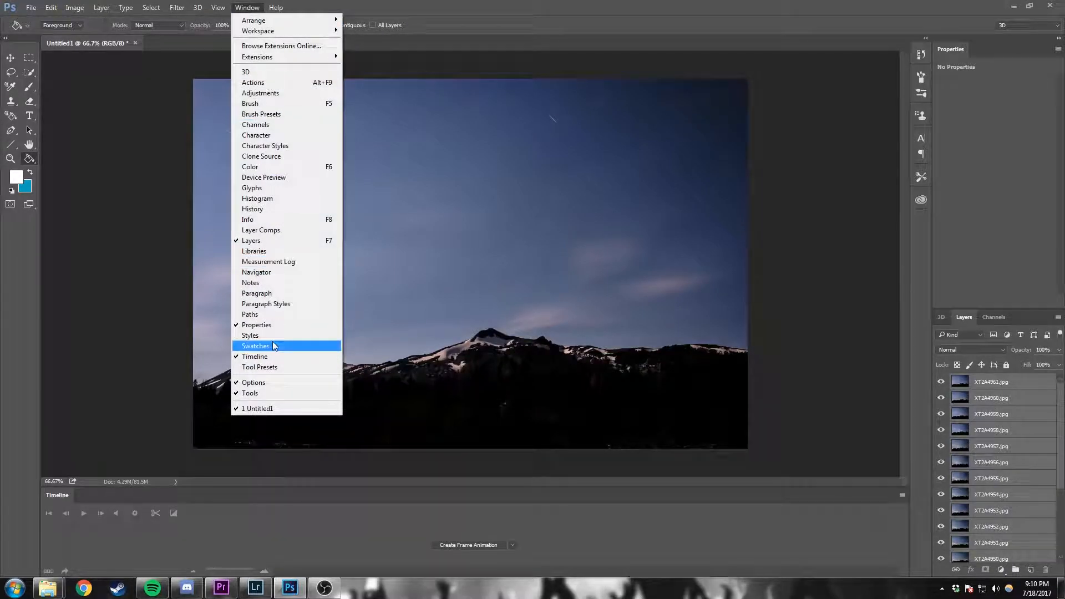
left_click(306, 529)
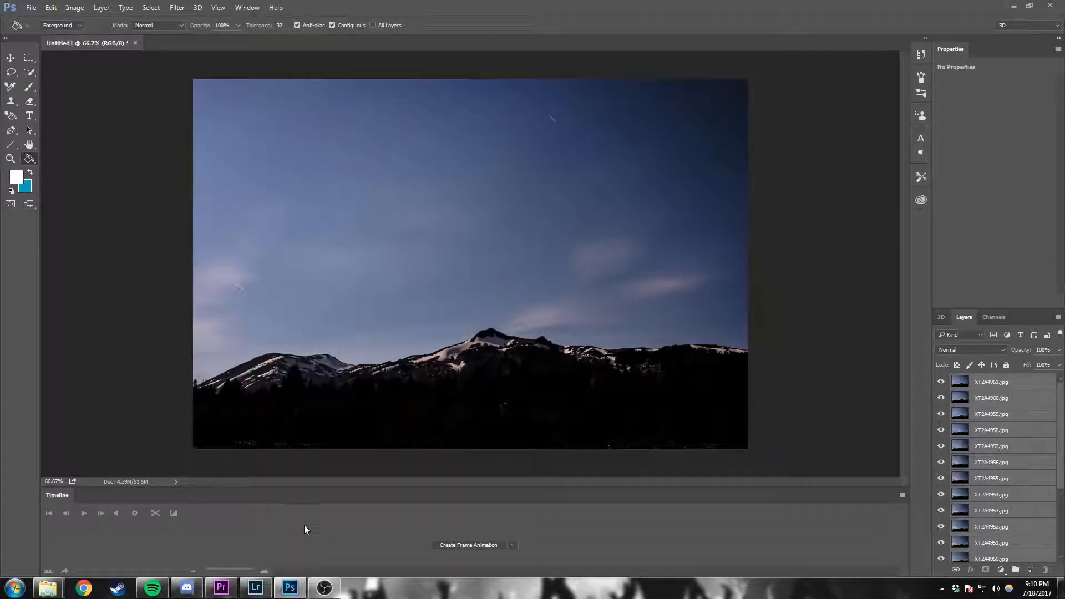
left_click(513, 545)
left_click(504, 546)
left_click(514, 545)
left_click(517, 565)
left_click(474, 545)
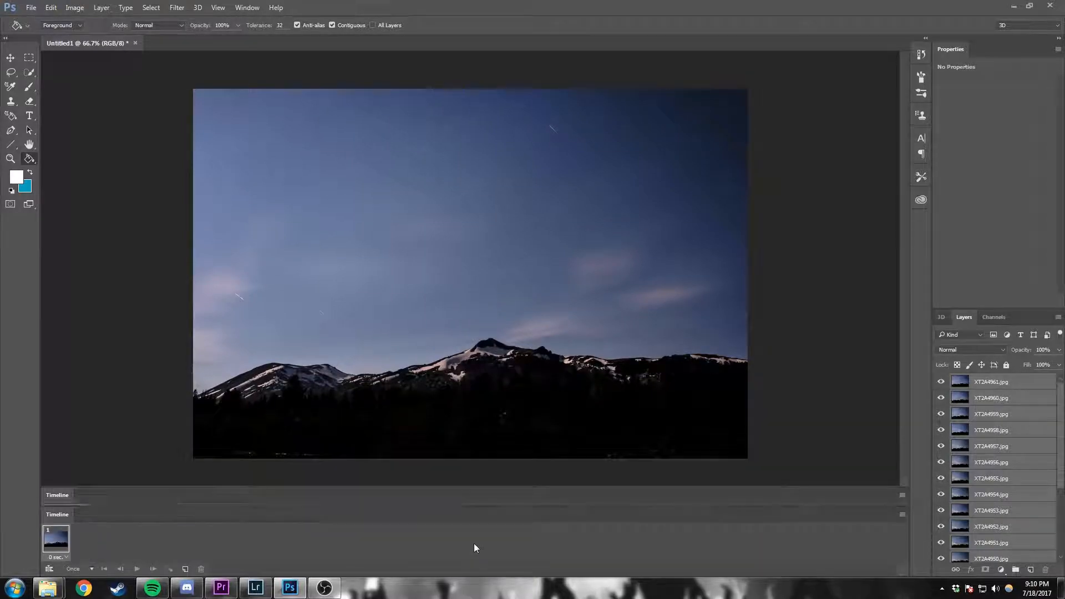
left_click(902, 514)
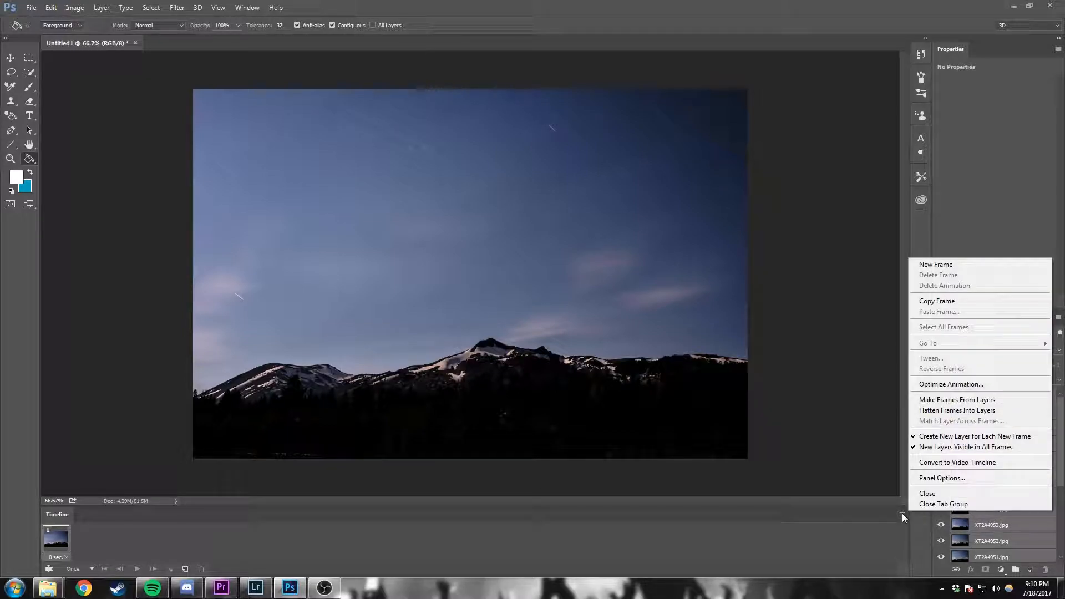
left_click(955, 400)
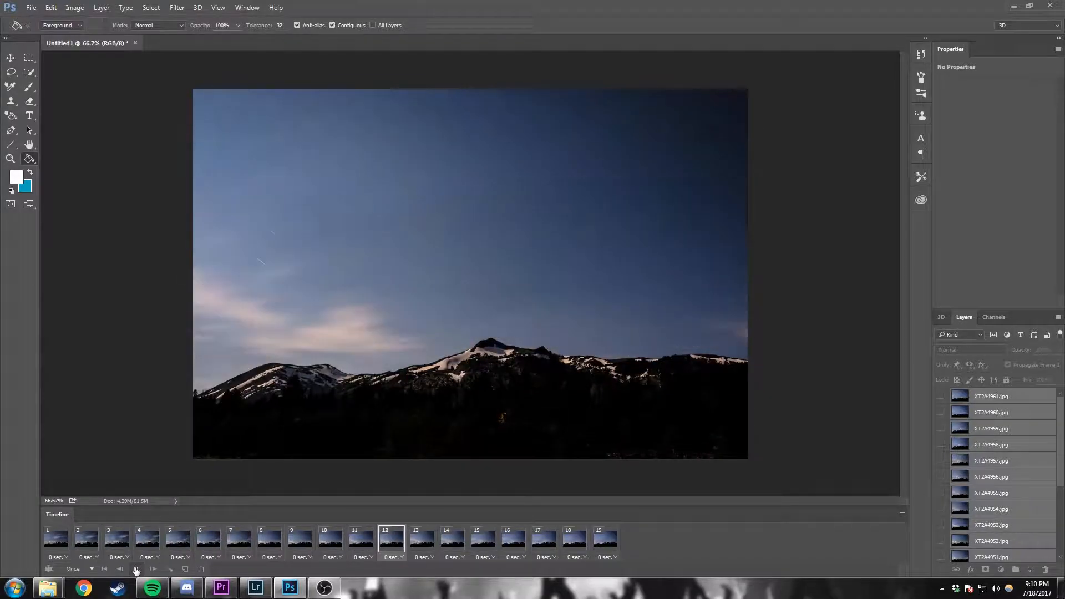
Step: Set the animation's looping to Forever and preview its playback
left_click(89, 569)
left_click(78, 537)
left_click(134, 570)
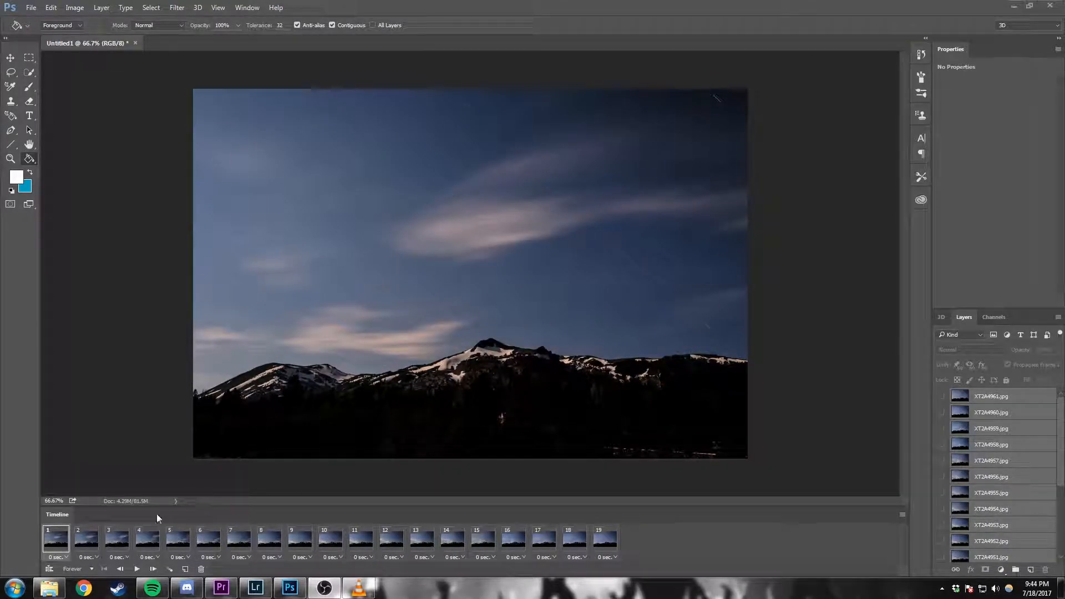
left_click(138, 570)
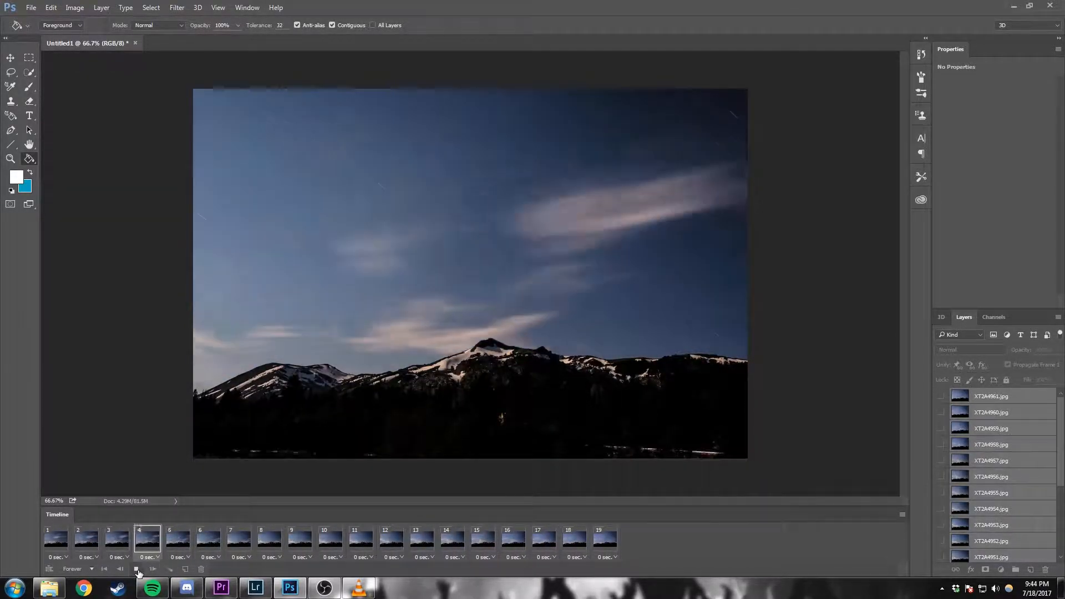
left_click(137, 570)
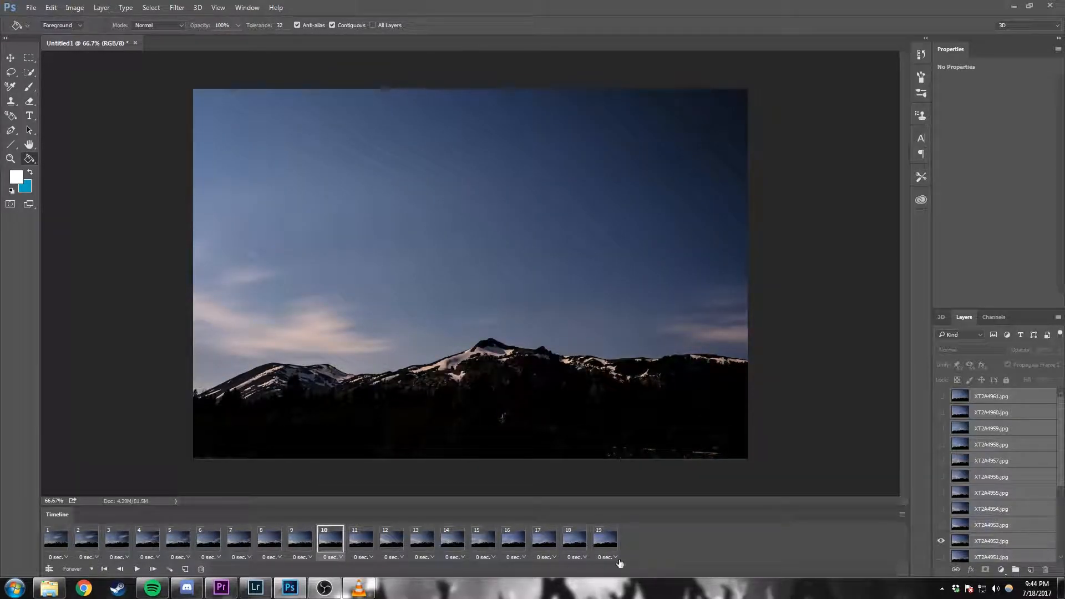
left_click(137, 570)
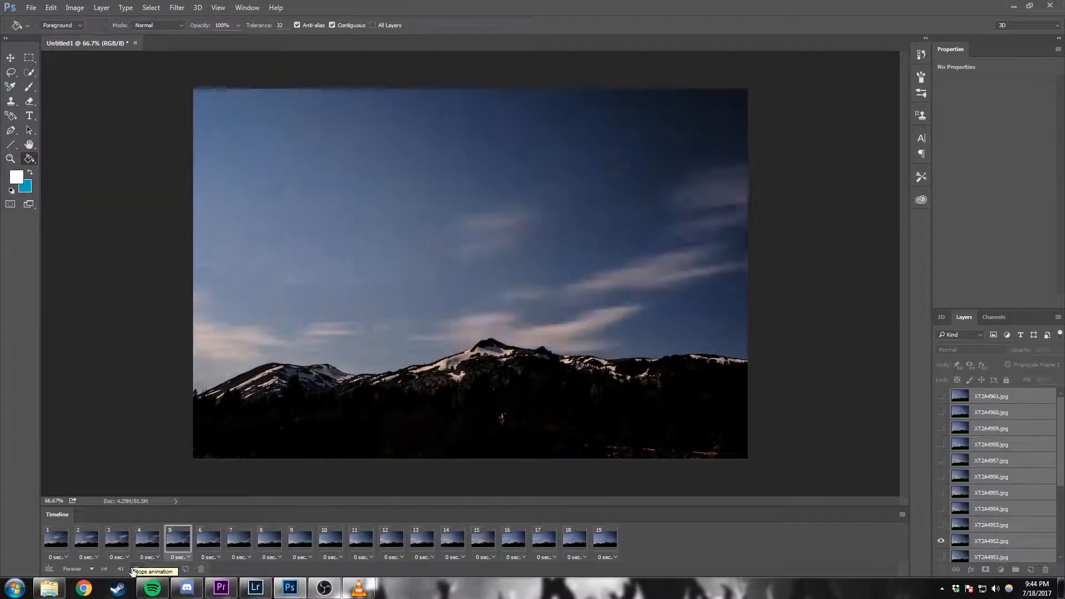
left_click(136, 569)
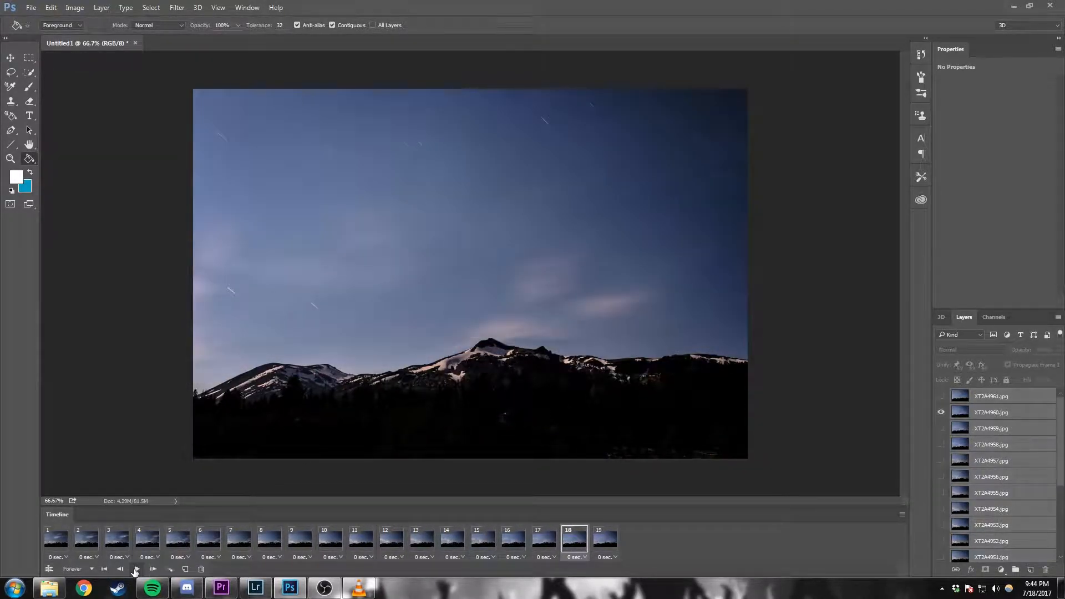
Step: Open the Save for Web (Legacy) export, examine the GIF settings for the animation, and leave without saving
left_click(28, 7)
mouse_move(108, 169)
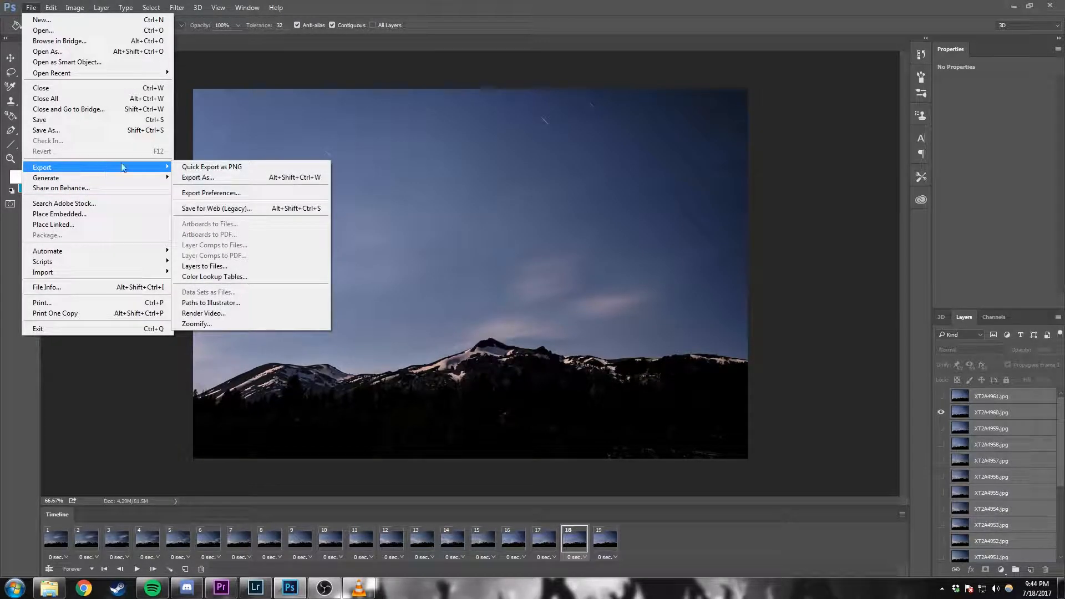
left_click(247, 210)
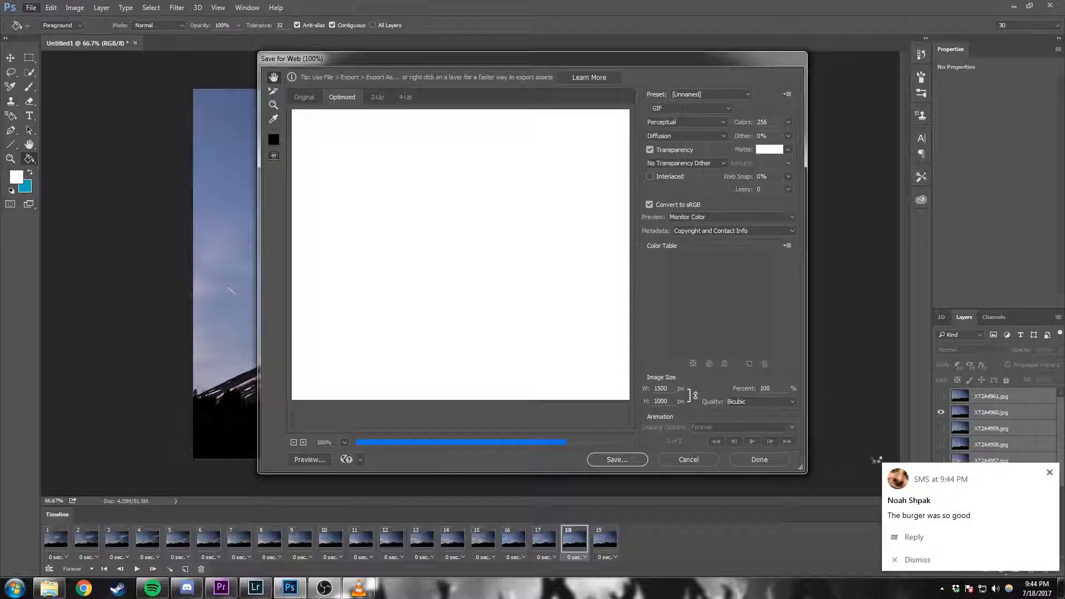
left_click(915, 560)
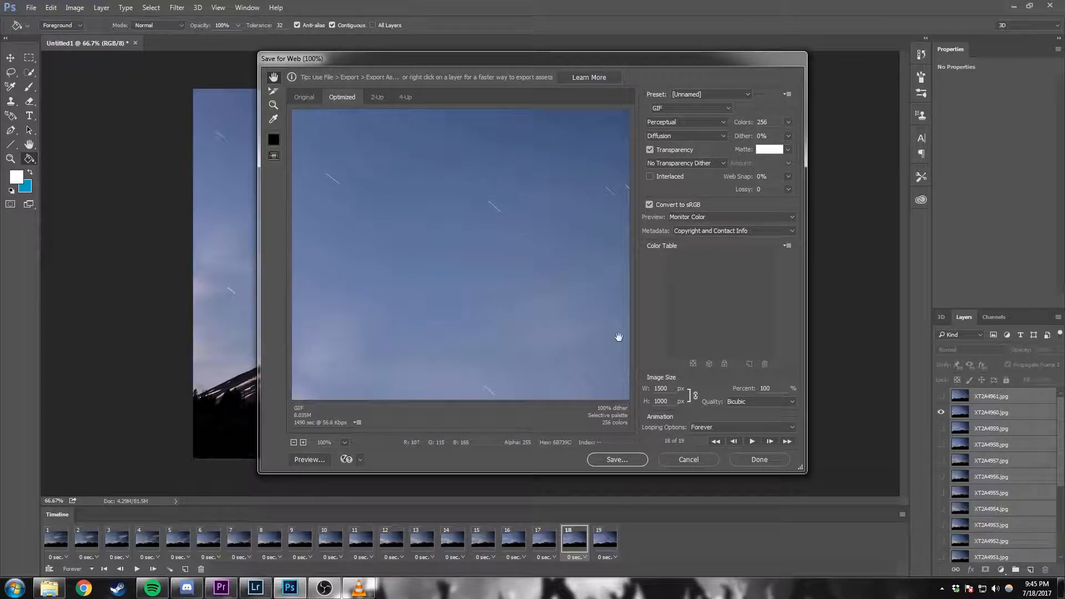
left_click(704, 463)
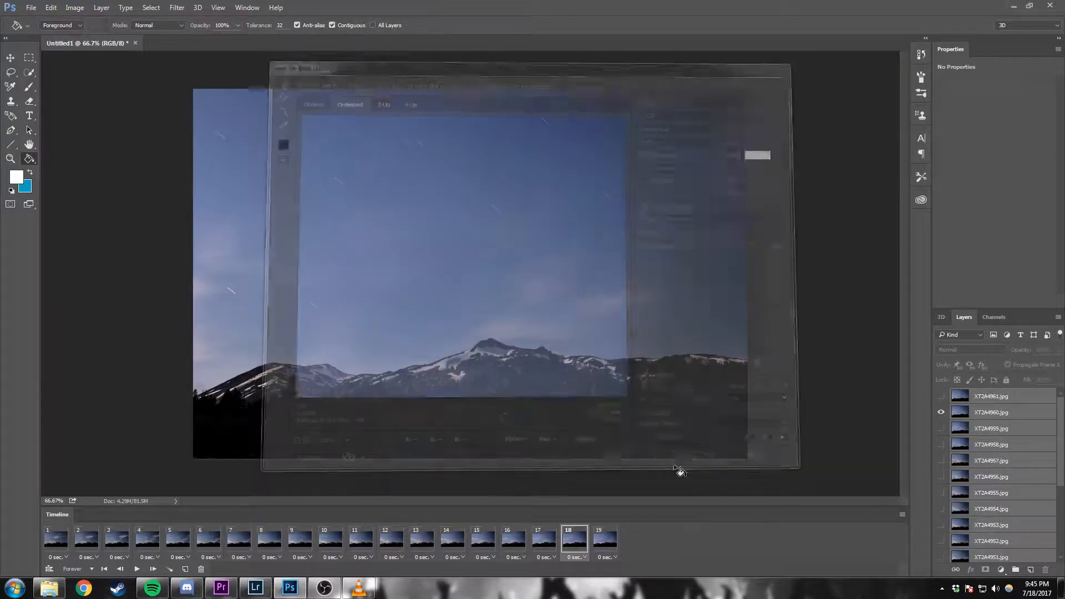
Step: Switch to Premiere Pro with the Milky Way project and make its sequence timeline active
mouse_move(262, 589)
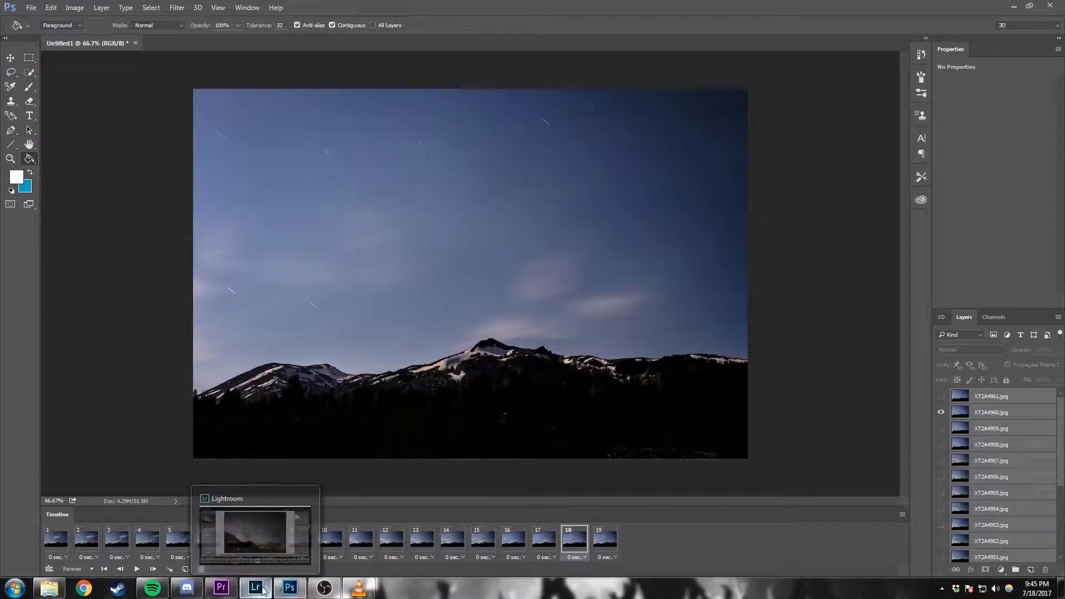
left_click(230, 592)
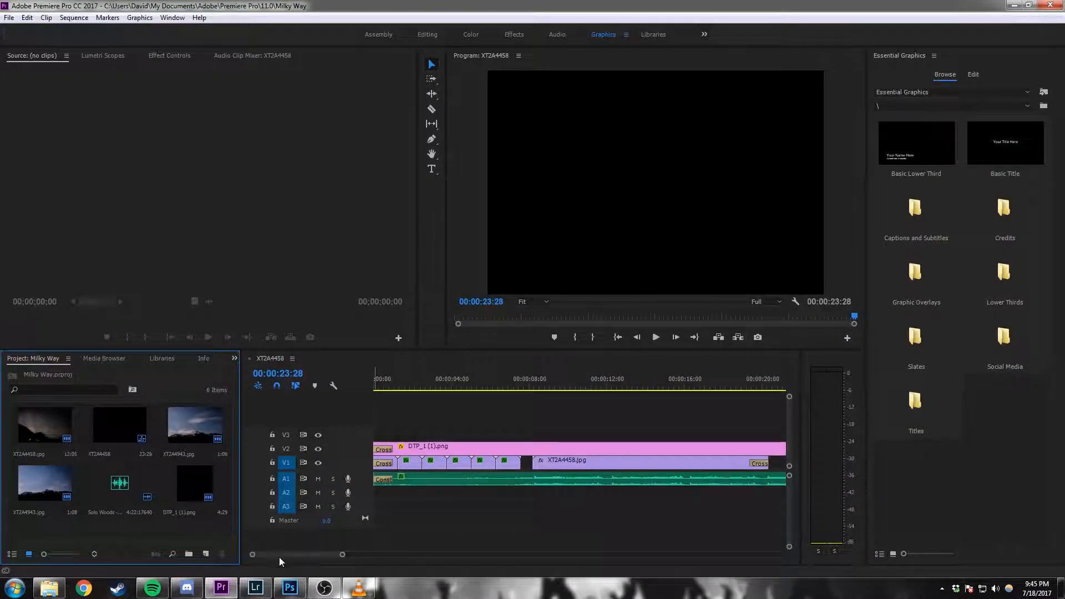
left_click(282, 555)
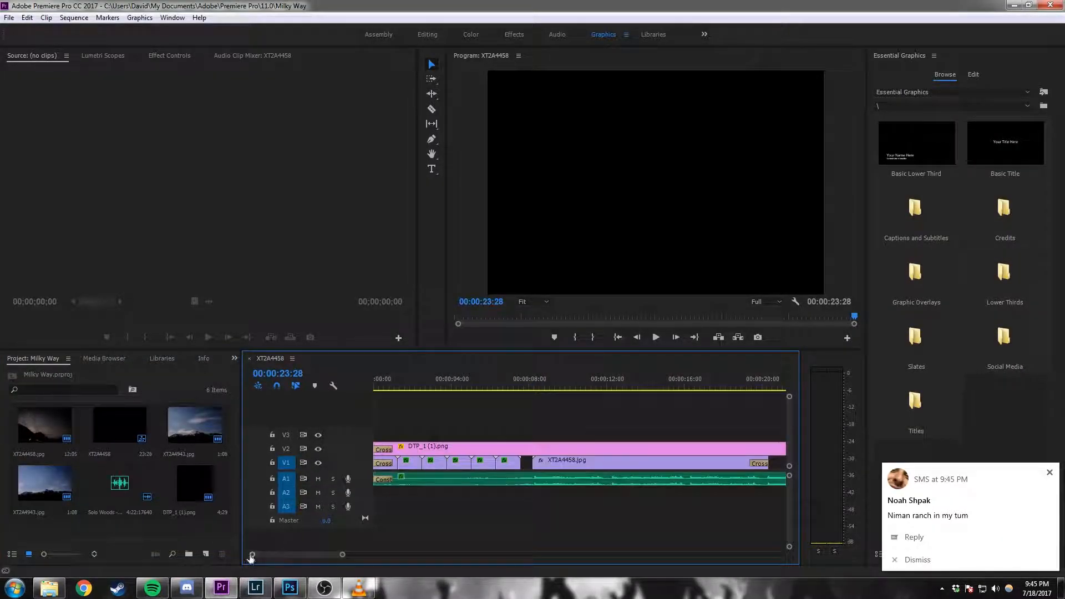
Step: Start a media import and browse to the Photos > Vancouver Milky Way > Exports > Export folder on the Desktop
left_click(9, 17)
left_click(100, 288)
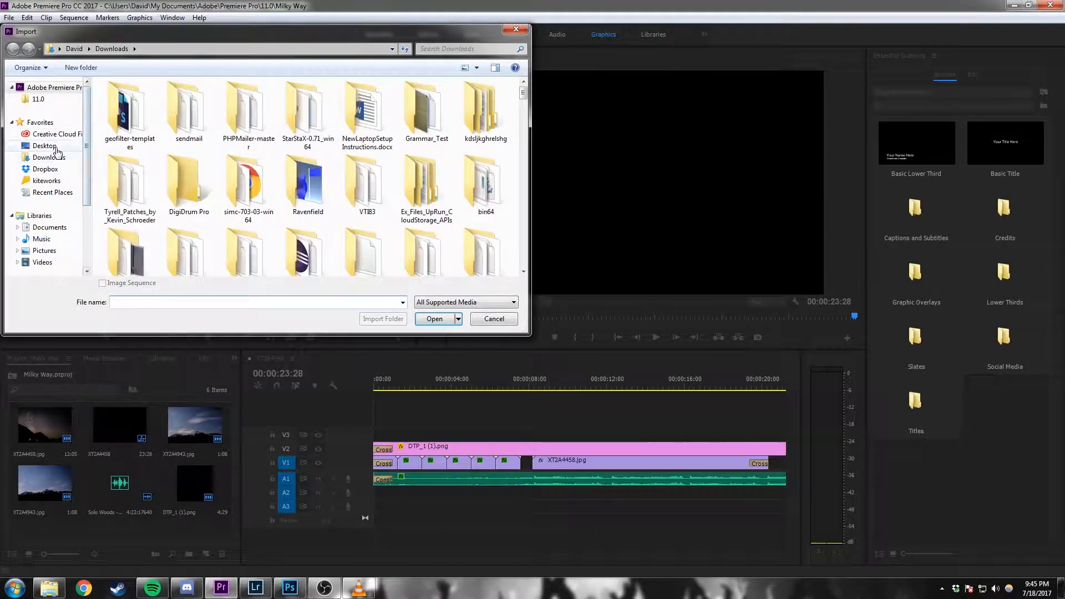
left_click(56, 148)
double_click(172, 193)
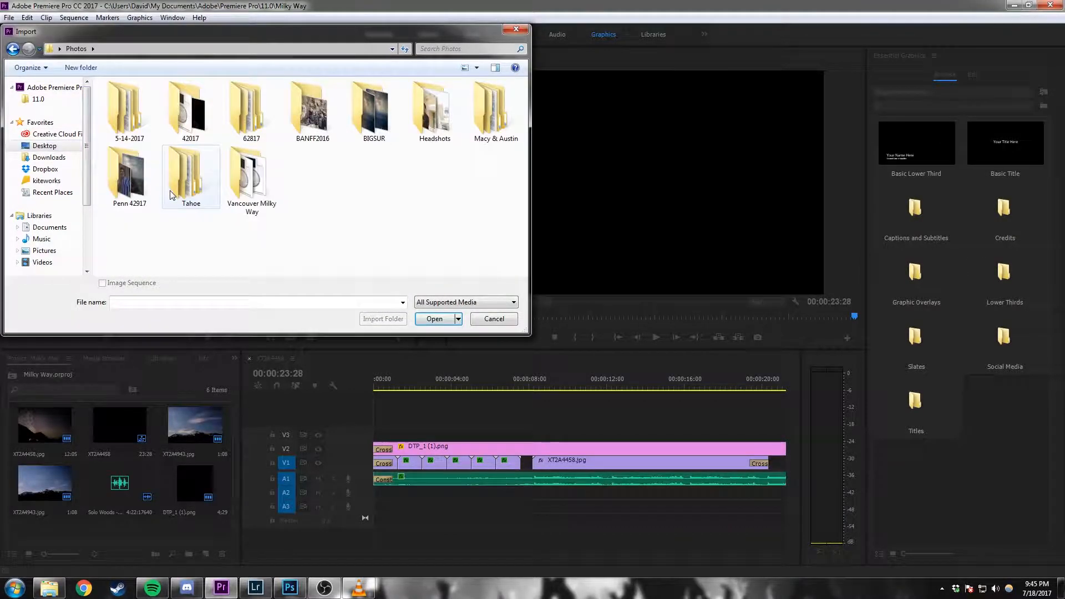
left_click(264, 182)
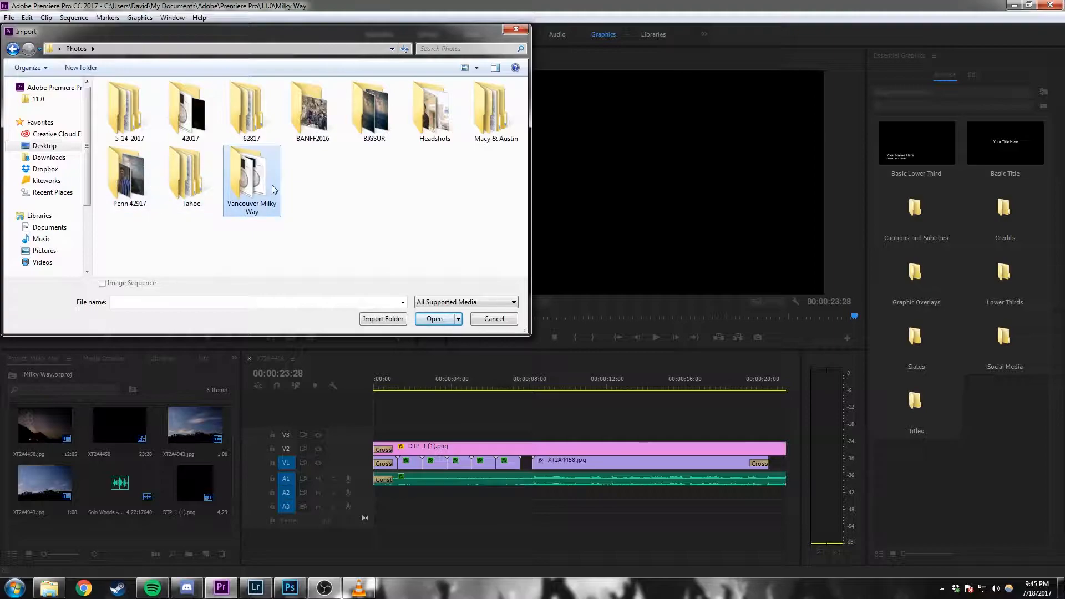
double_click(253, 183)
double_click(128, 130)
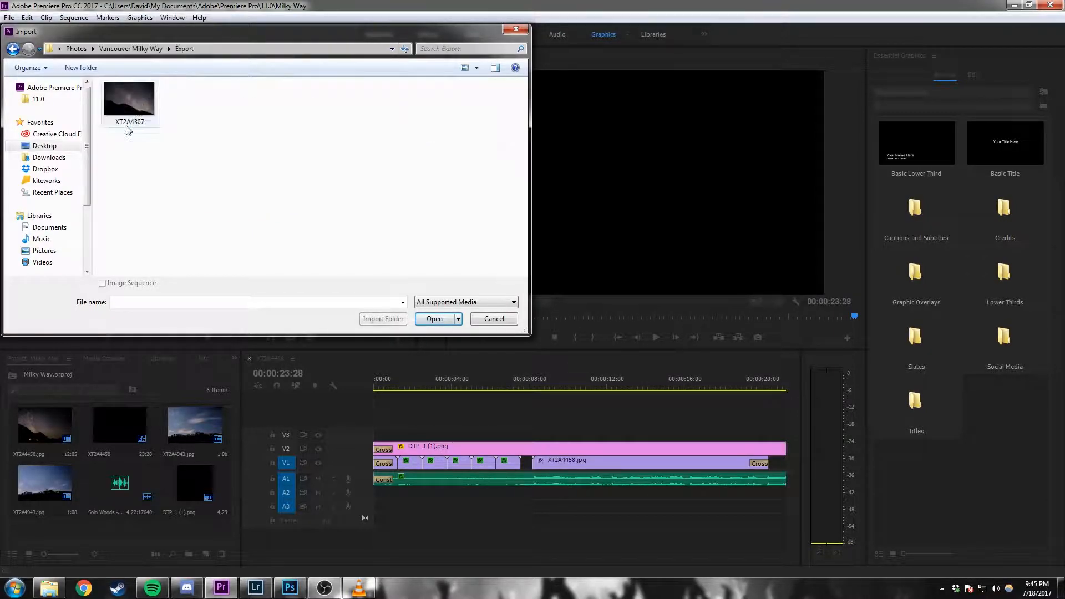
key("BackSpace")
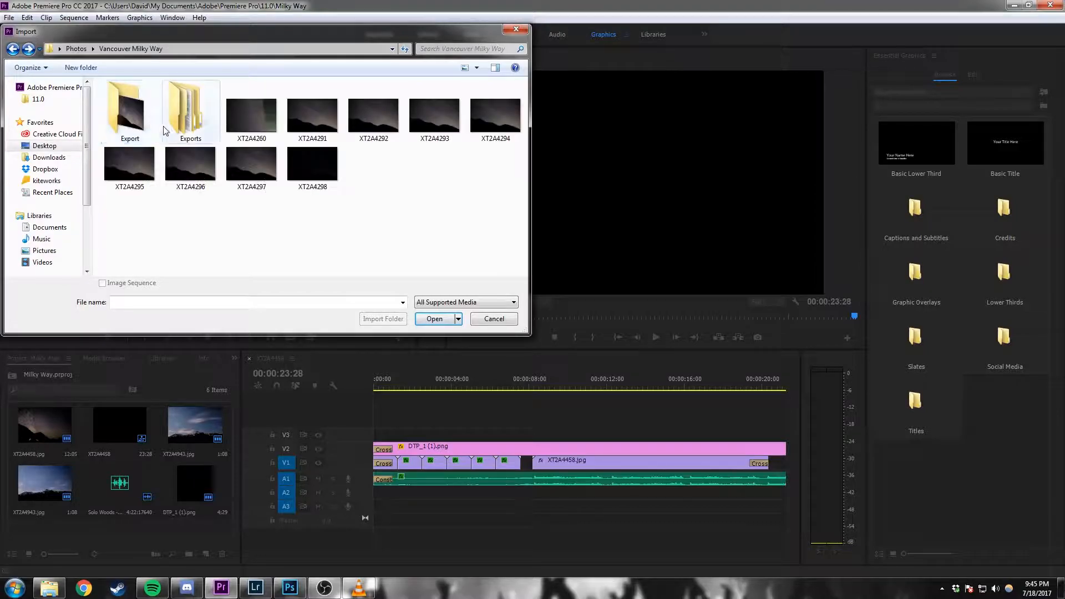
double_click(195, 133)
double_click(151, 100)
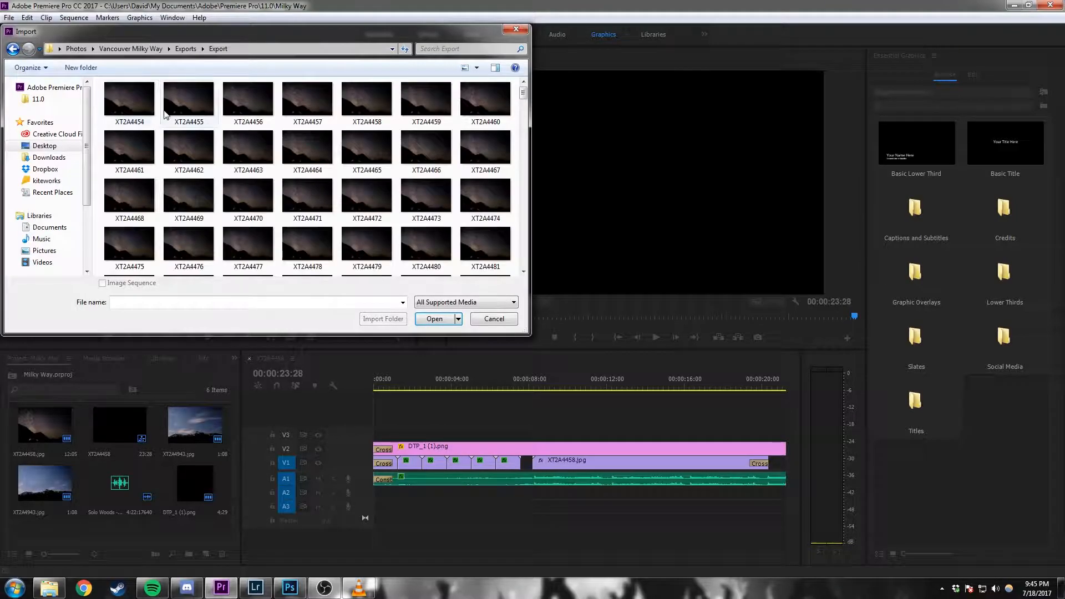
Step: Try to import the photos starting at XT2A4454 with the Image Sequence option enabled
mouse_move(525, 98)
left_mouse_down()
mouse_move(525, 244)
mouse_move(524, 89)
left_mouse_up()
left_click(145, 105)
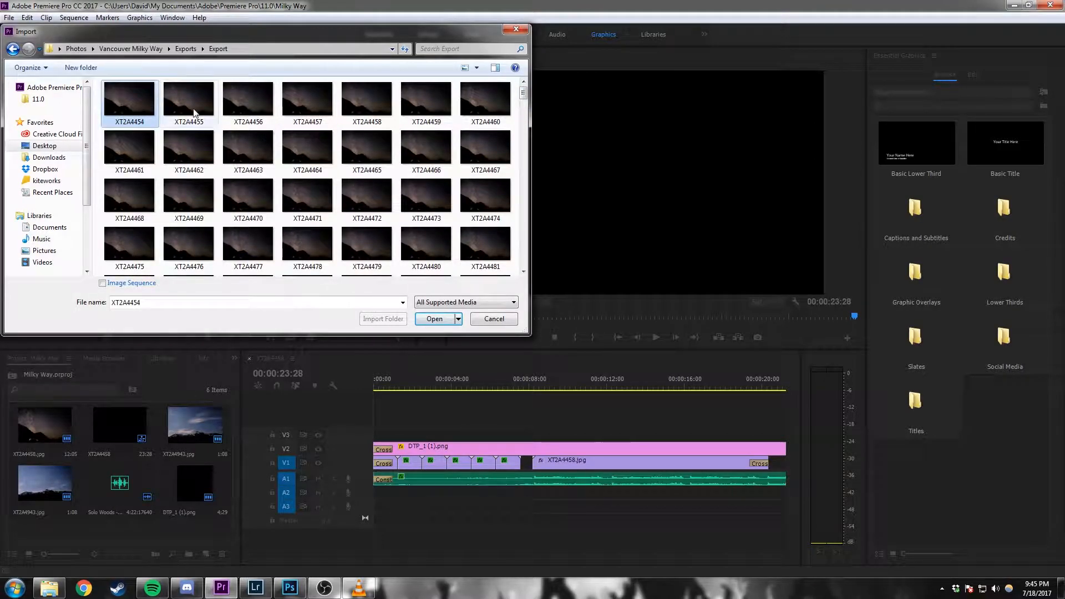
left_click(120, 284)
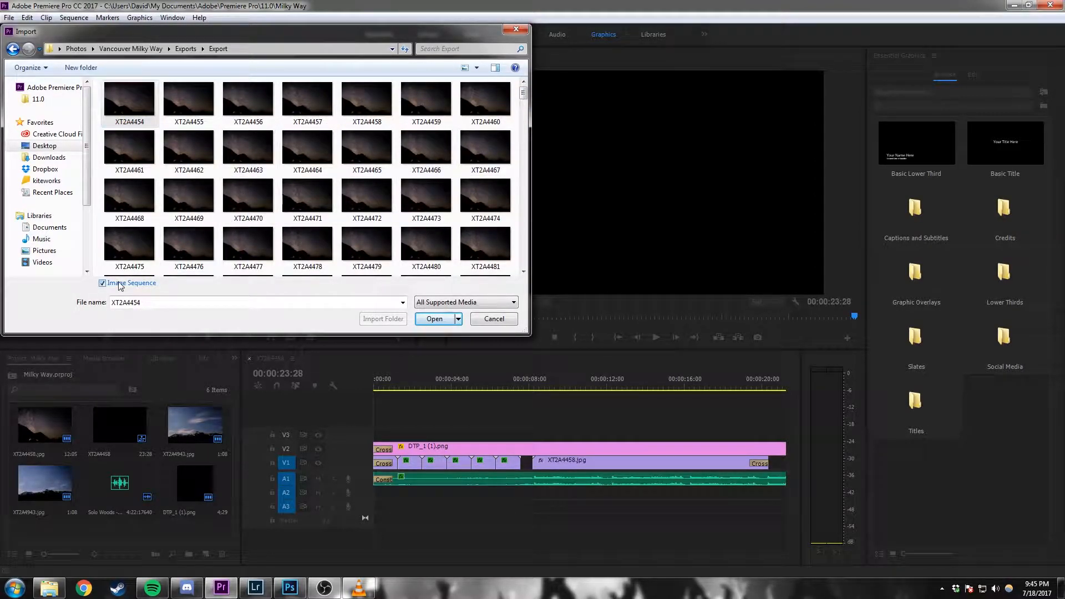
left_click(435, 320)
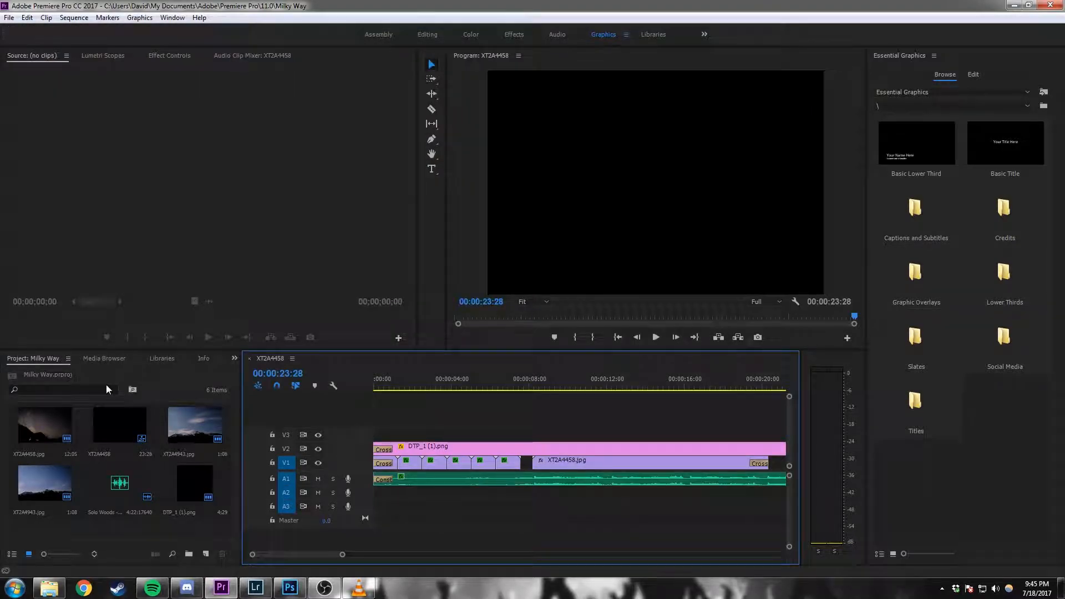
Step: Open the XT2A4458.jpg image-sequence clip from the project in the Source monitor and preview its playback
double_click(32, 432)
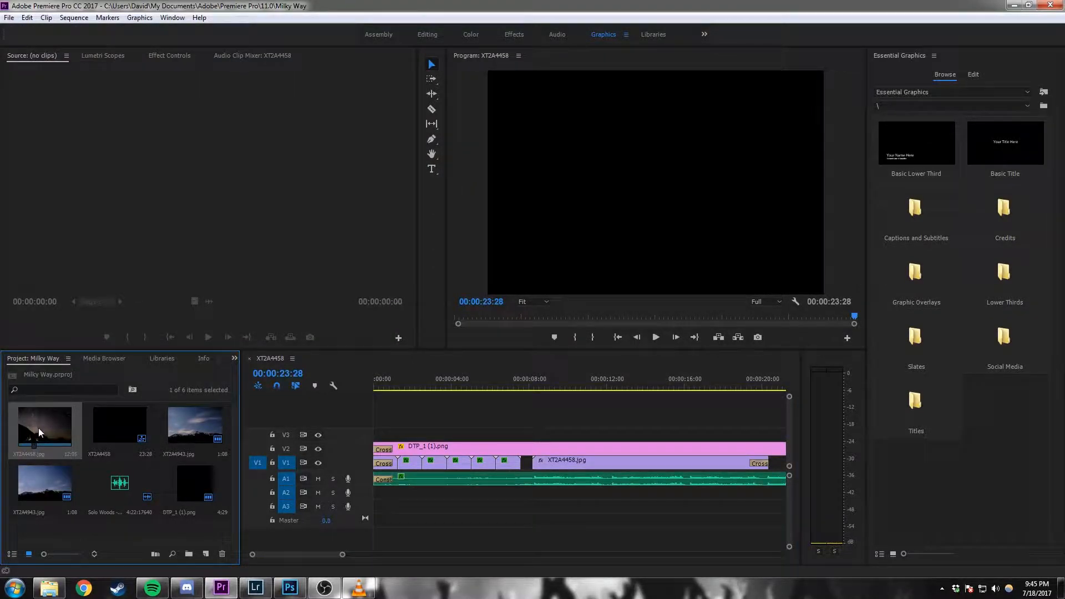
left_click(210, 338)
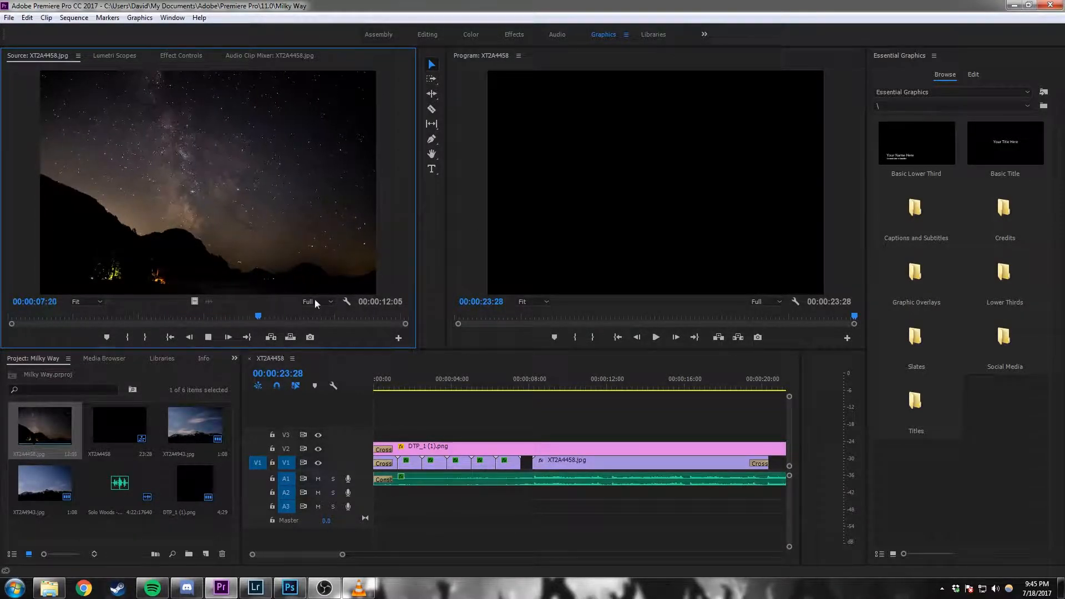
left_click(209, 338)
left_click_drag(68, 421, 42, 432)
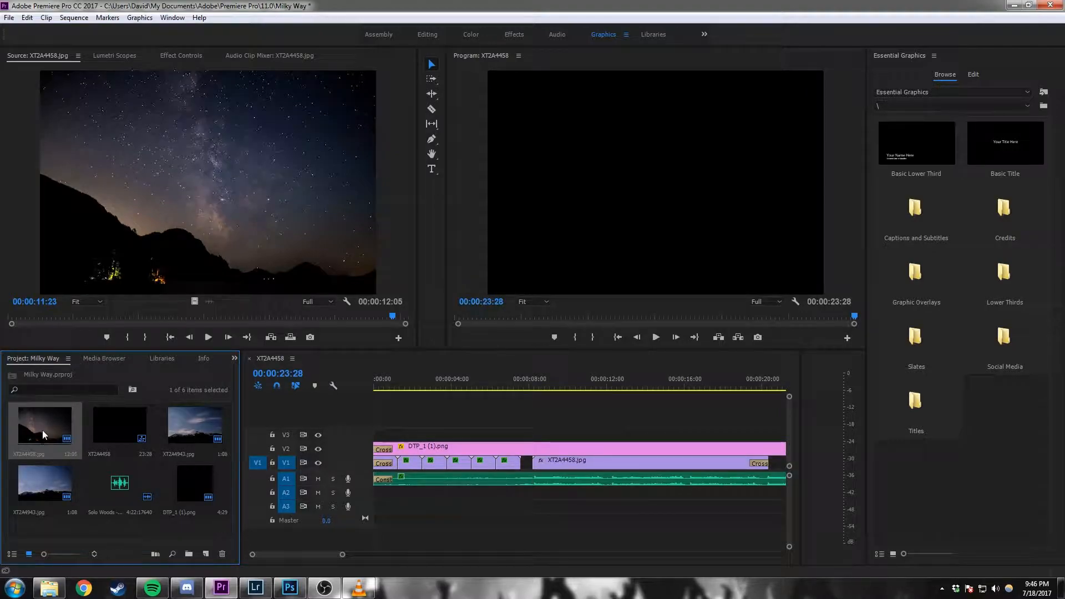
left_click(315, 555)
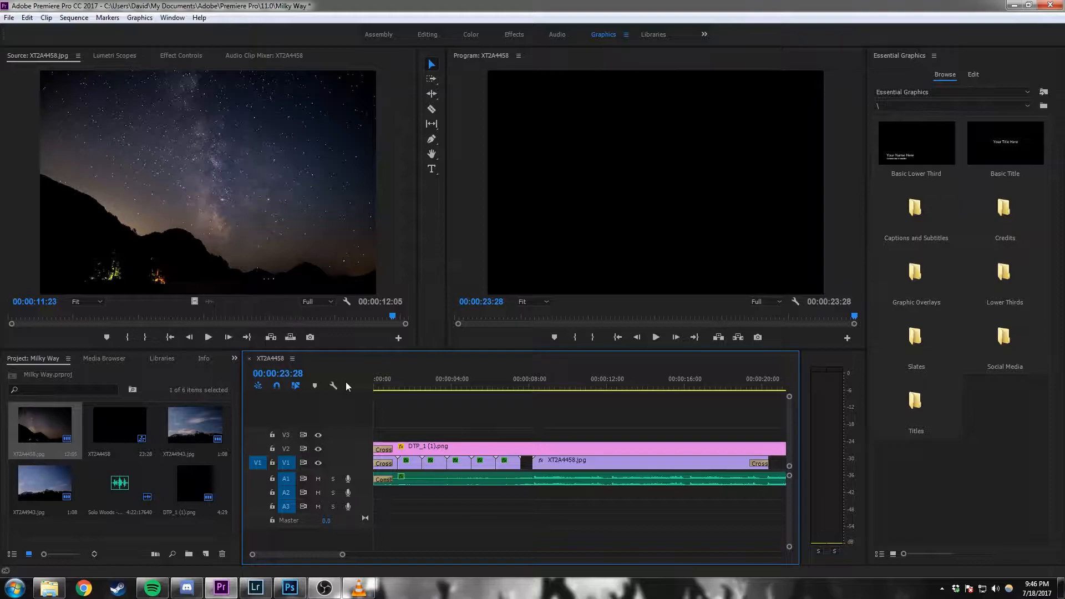
left_click_drag(325, 551, 276, 556)
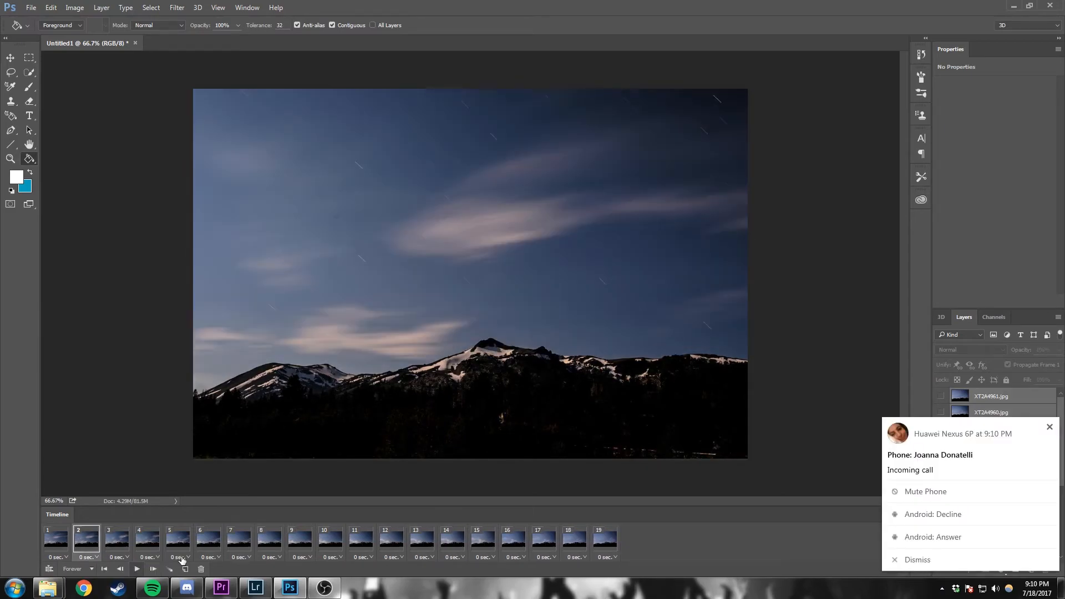
Step: Return to Photoshop and preview the frame animation in the Timeline
left_click(134, 569)
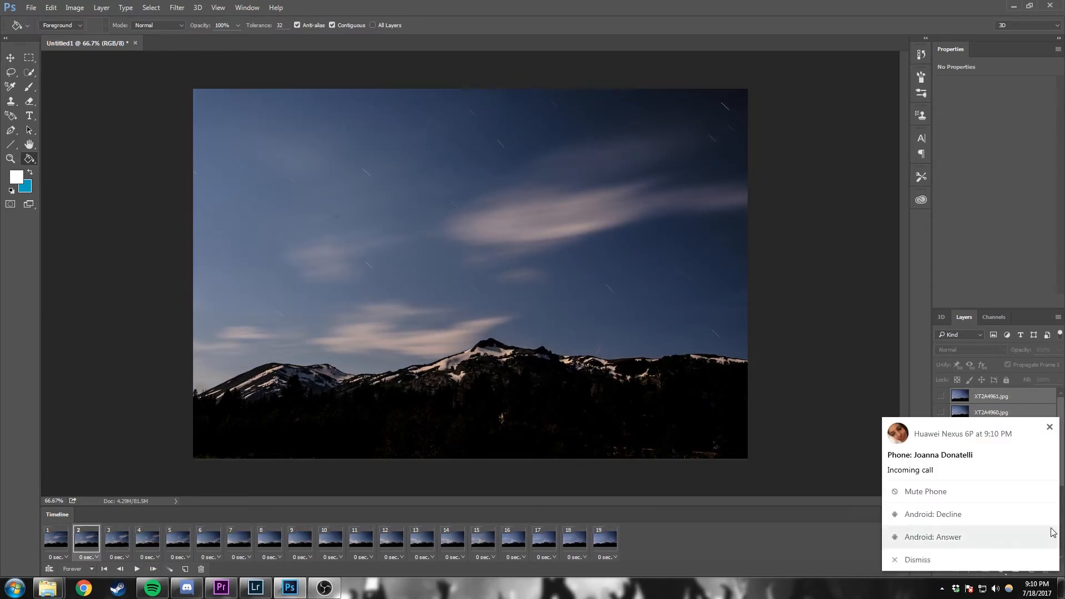